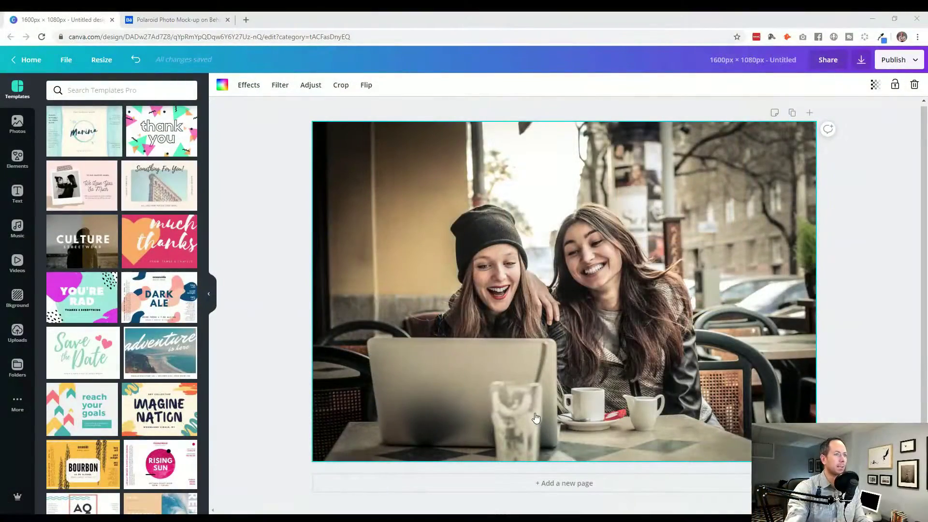
Step: Switch to the Behance tab showing the Polaroid Photo Mock-up reference page
{"action": "left_click", "coordinate": [178, 19]}
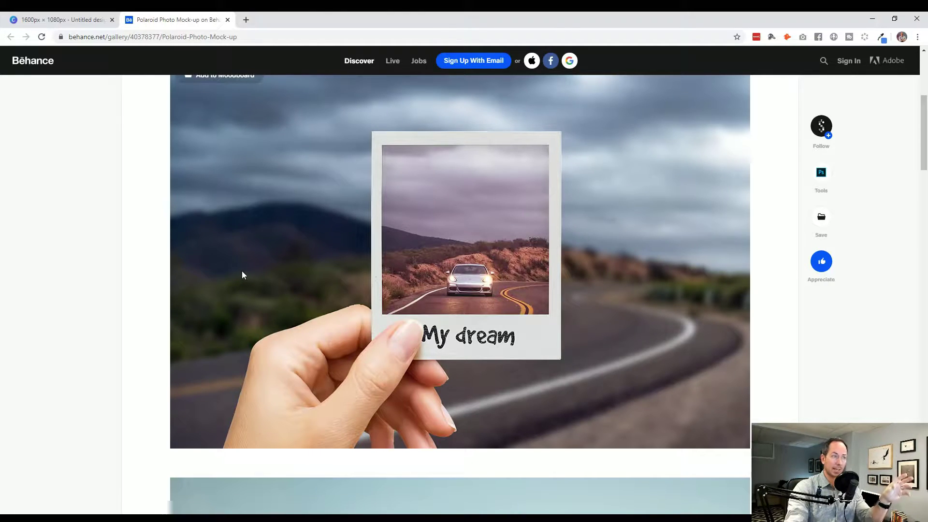
Step: Scroll through the Polaroid mock-up examples, such as the 'Together' hand-held Polaroid
{"action": "scroll", "coordinate": [242, 274], "scroll_direction": "down", "scroll_amount": 15}
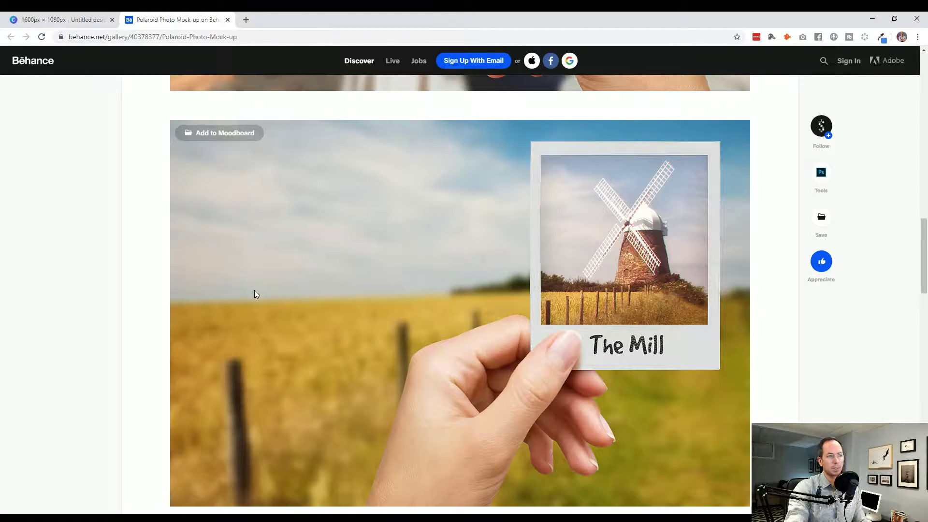
{"action": "scroll", "coordinate": [254, 291], "scroll_direction": "down", "scroll_amount": 8}
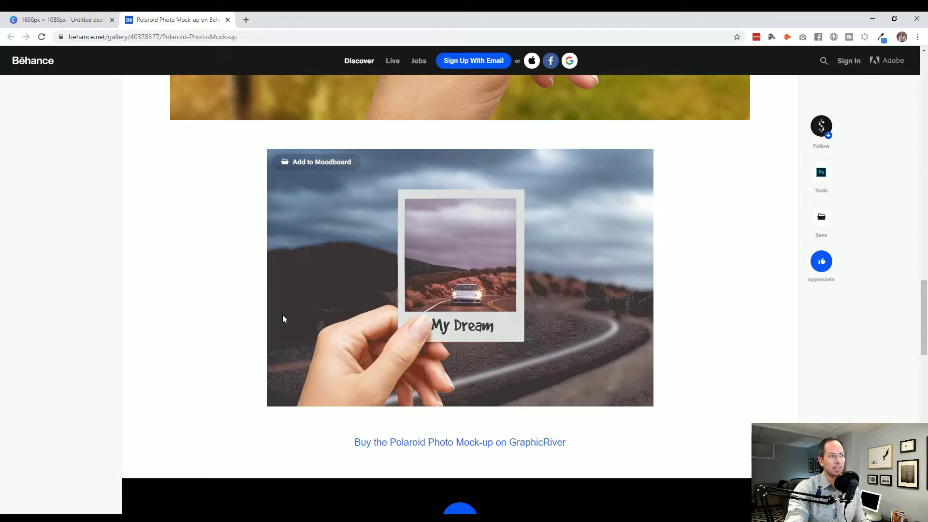
{"action": "scroll", "coordinate": [228, 321], "scroll_direction": "up", "scroll_amount": 10}
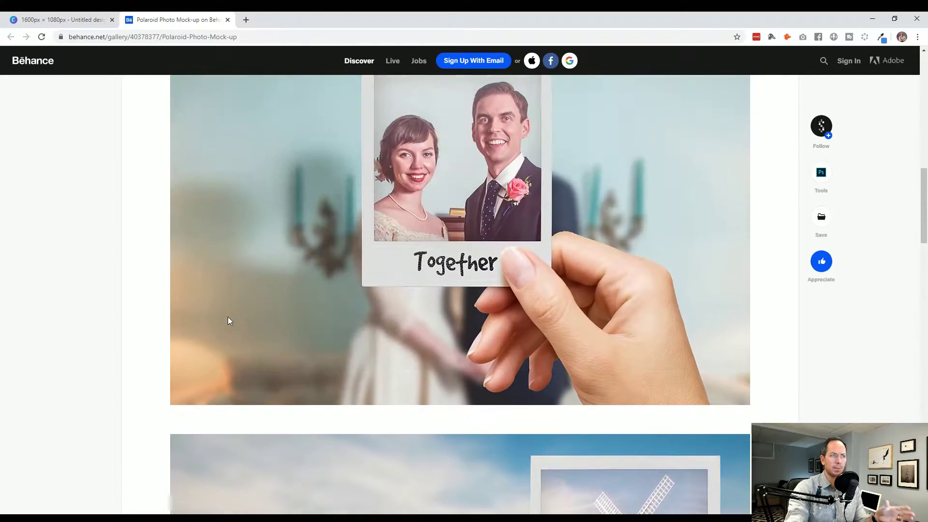
{"action": "scroll", "coordinate": [227, 320], "scroll_direction": "up", "scroll_amount": 2}
{"action": "scroll", "coordinate": [228, 320], "scroll_direction": "down", "scroll_amount": 1}
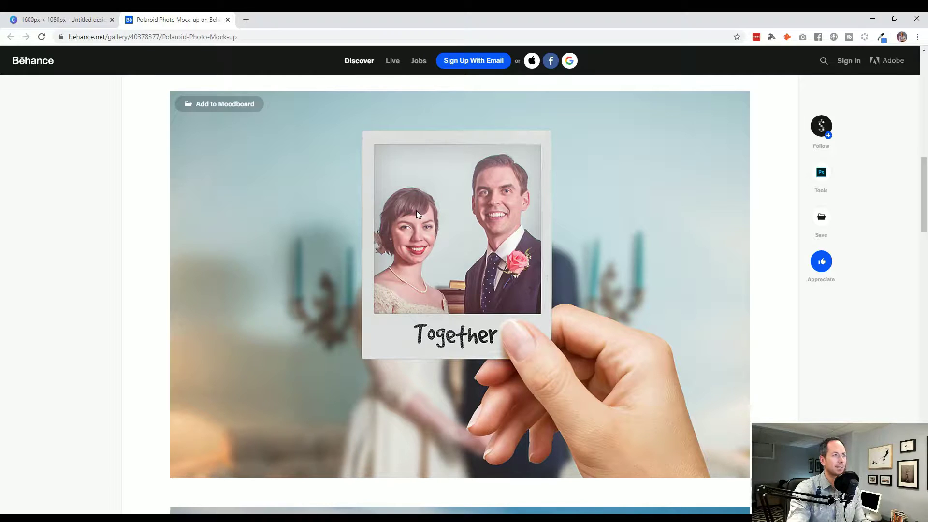
Step: Back in Canva, add the laptop café photo from the 'friends' photo results
{"action": "left_click", "coordinate": [75, 19]}
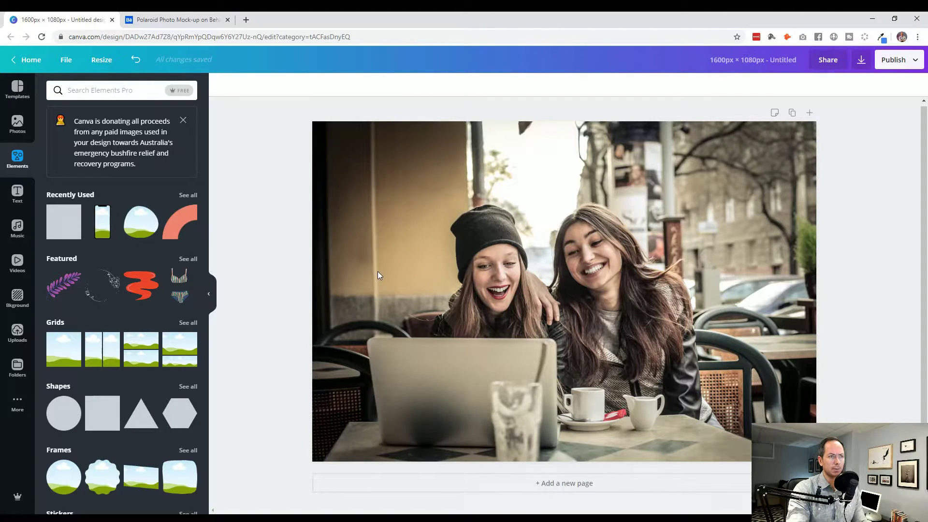
{"action": "left_click", "coordinate": [410, 283]}
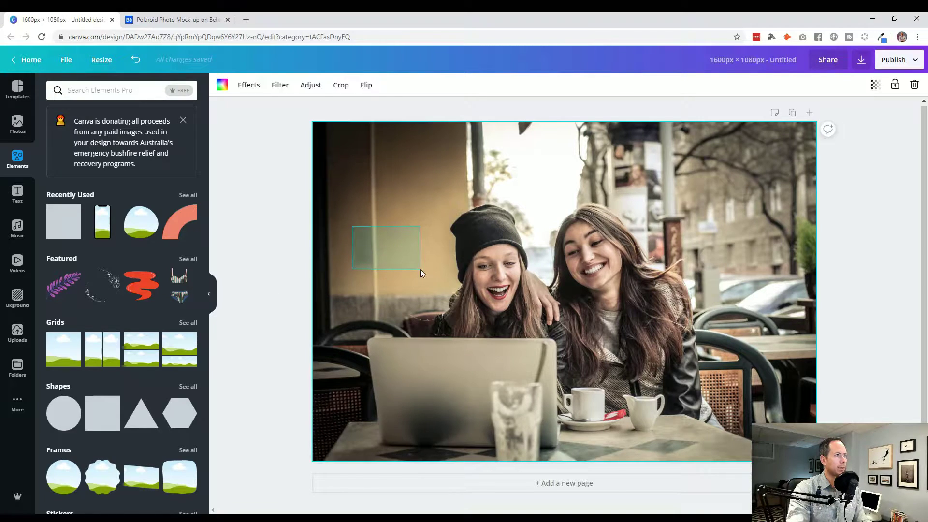
{"action": "left_click_drag", "start_coordinate": [420, 274], "coordinate": [255, 248]}
{"action": "left_click", "coordinate": [17, 124]}
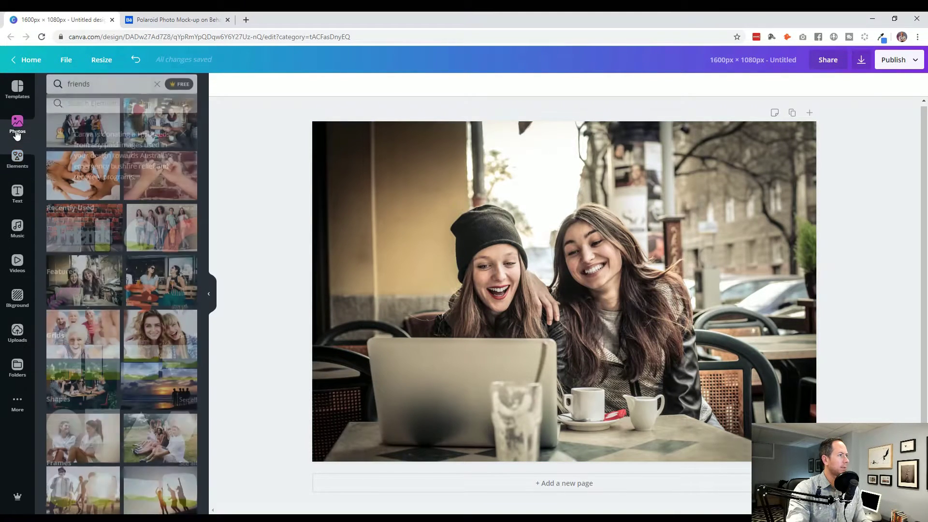
{"action": "left_click", "coordinate": [92, 289]}
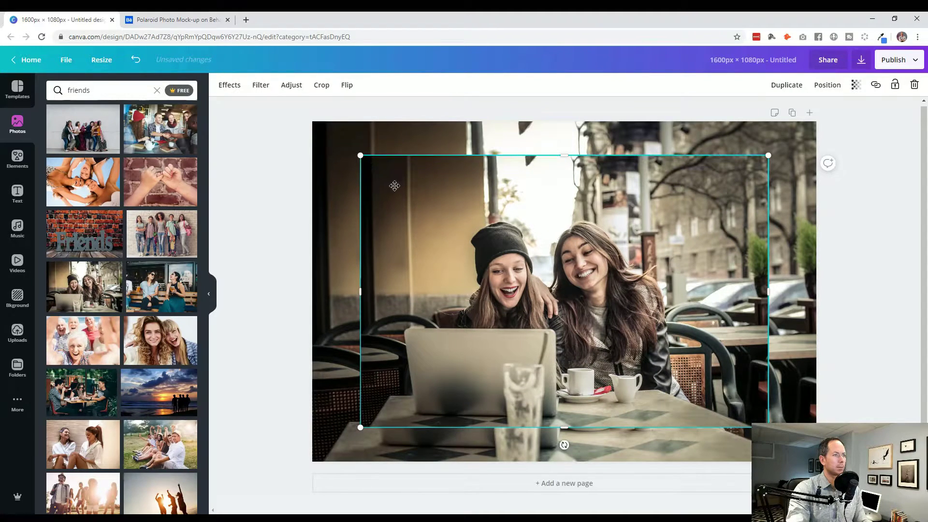
Step: Enlarge the new café photo until it fills the whole 1600×1080 page
{"action": "left_click_drag", "start_coordinate": [401, 191], "coordinate": [379, 181]}
{"action": "mouse_move", "coordinate": [338, 145]}
{"action": "left_mouse_down"}
{"action": "mouse_move", "coordinate": [310, 121]}
{"action": "mouse_move", "coordinate": [329, 137]}
{"action": "left_mouse_up"}
{"action": "left_click_drag", "start_coordinate": [364, 177], "coordinate": [347, 161]}
{"action": "left_click_drag", "start_coordinate": [731, 399], "coordinate": [822, 461]}
Step: Adjust the photo's transparency slider, then make the photo the page background
{"action": "left_click", "coordinate": [856, 85]}
{"action": "left_click", "coordinate": [731, 187]}
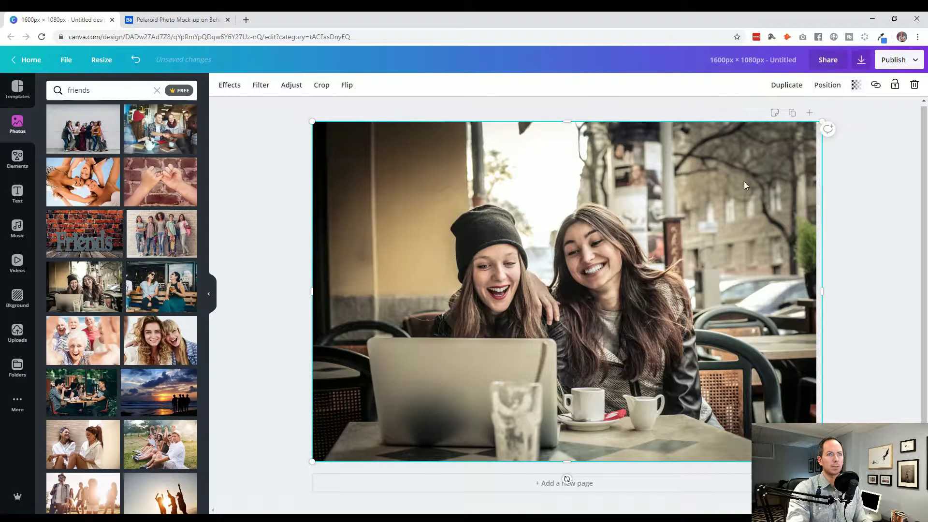
{"action": "left_click", "coordinate": [856, 85]}
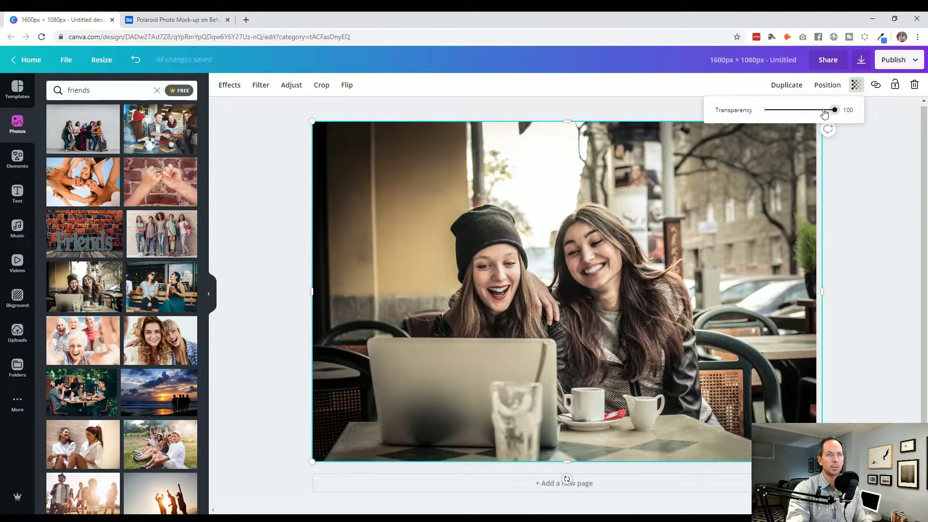
{"action": "left_click_drag", "start_coordinate": [833, 110], "coordinate": [875, 148]}
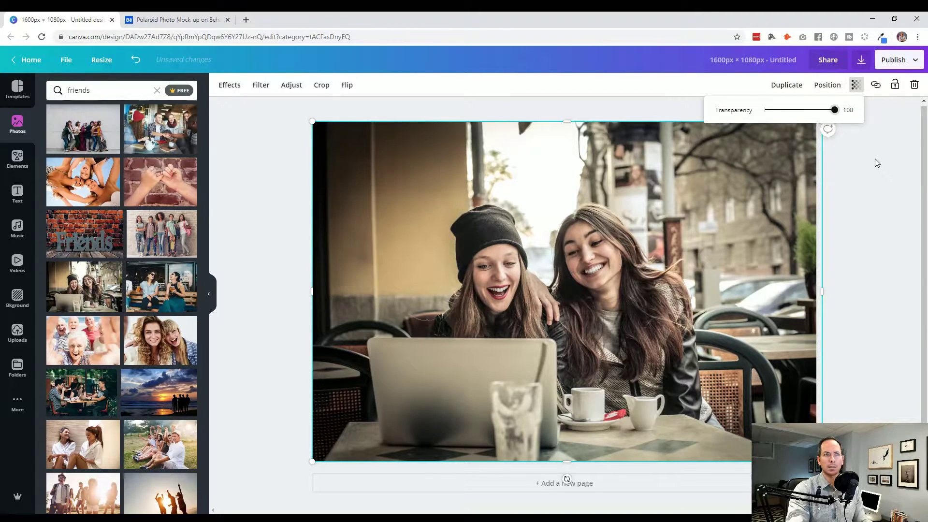
{"action": "left_click", "coordinate": [875, 158]}
{"action": "left_click", "coordinate": [277, 281]}
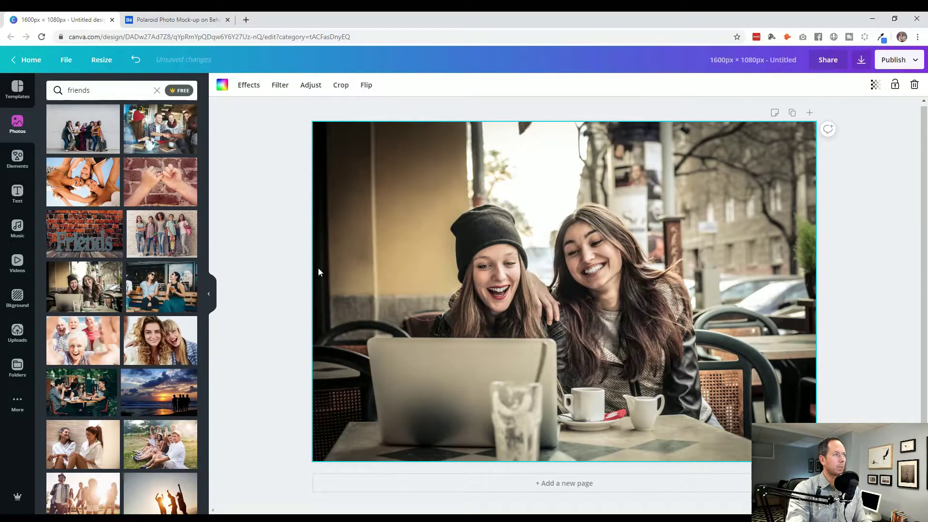
Step: Crop and reposition the background café photo slightly, then reselect it
{"action": "left_click", "coordinate": [340, 85]}
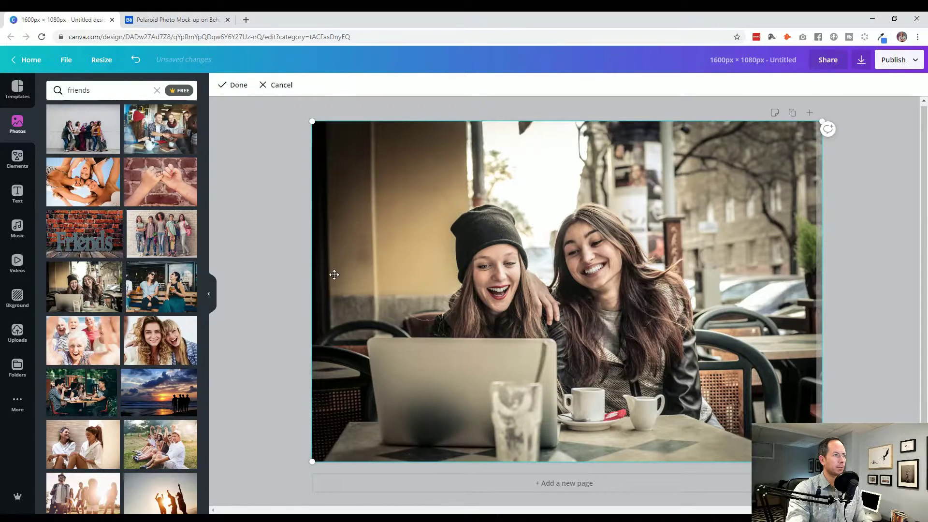
{"action": "left_click_drag", "start_coordinate": [319, 128], "coordinate": [368, 143]}
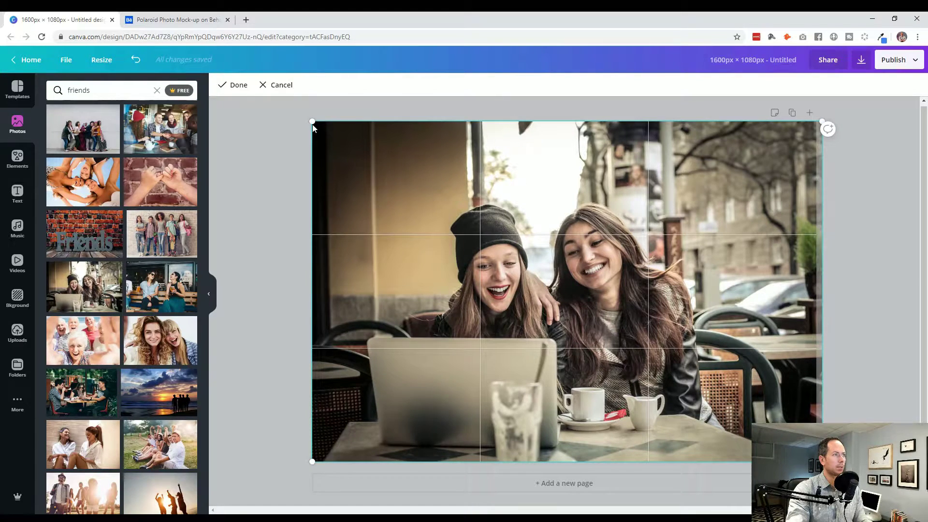
{"action": "left_click_drag", "start_coordinate": [422, 258], "coordinate": [422, 305]}
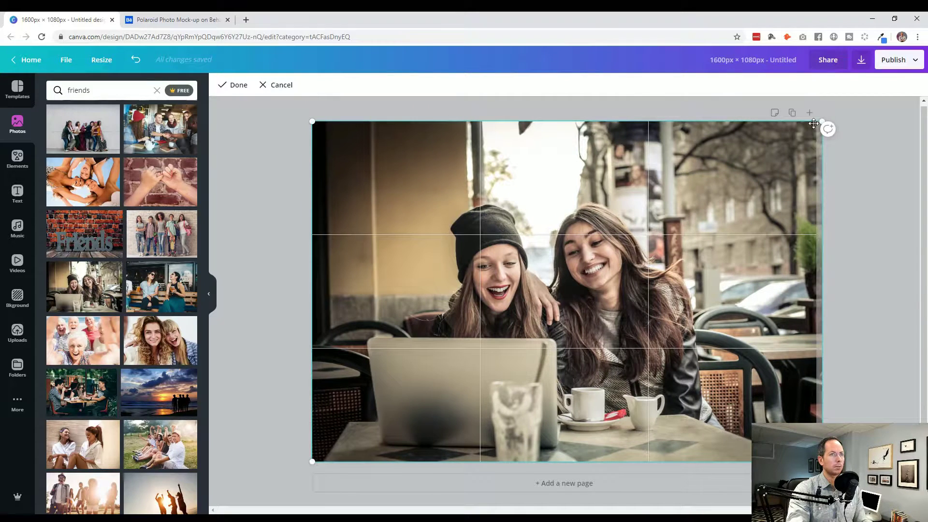
{"action": "left_click", "coordinate": [271, 86]}
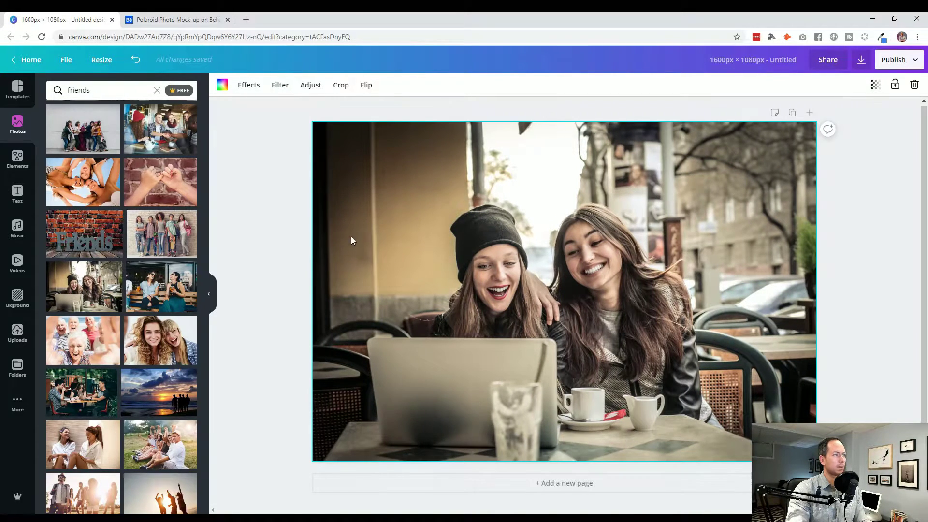
{"action": "left_click", "coordinate": [311, 149]}
{"action": "left_click", "coordinate": [317, 125]}
{"action": "key", "text": "Escape"}
{"action": "left_click", "coordinate": [428, 270]}
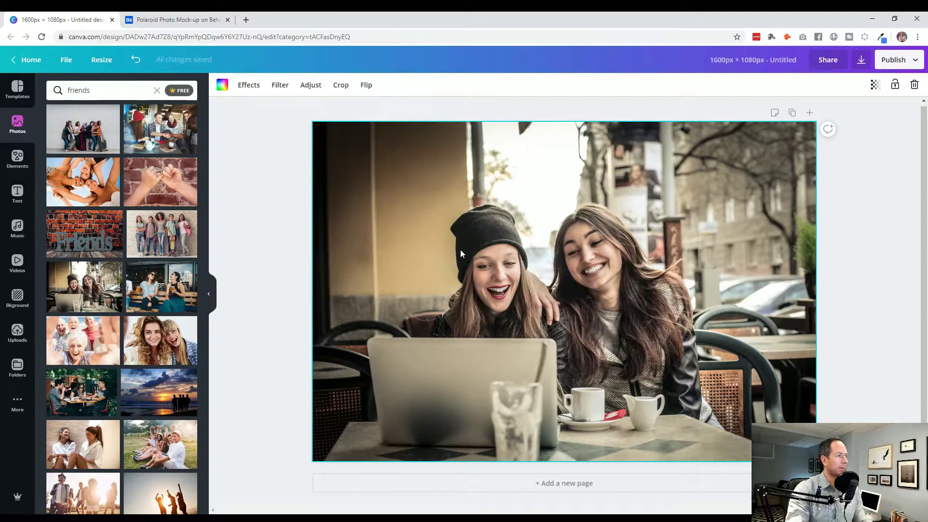
Step: Add a copy of the café photo and crop it tightly around the two women
{"action": "left_click", "coordinate": [97, 294]}
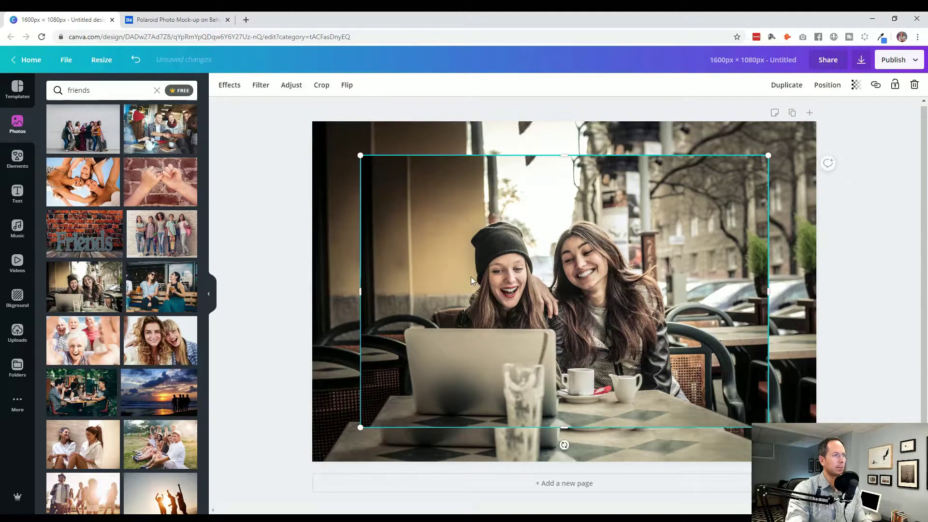
{"action": "left_click", "coordinate": [322, 85]}
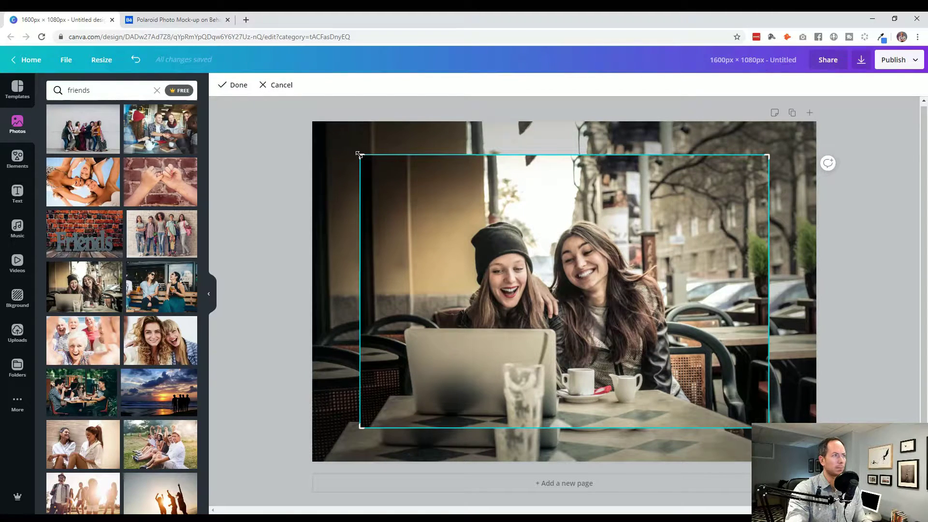
{"action": "left_click_drag", "start_coordinate": [361, 155], "coordinate": [437, 198]}
{"action": "left_click_drag", "start_coordinate": [767, 427], "coordinate": [660, 401]}
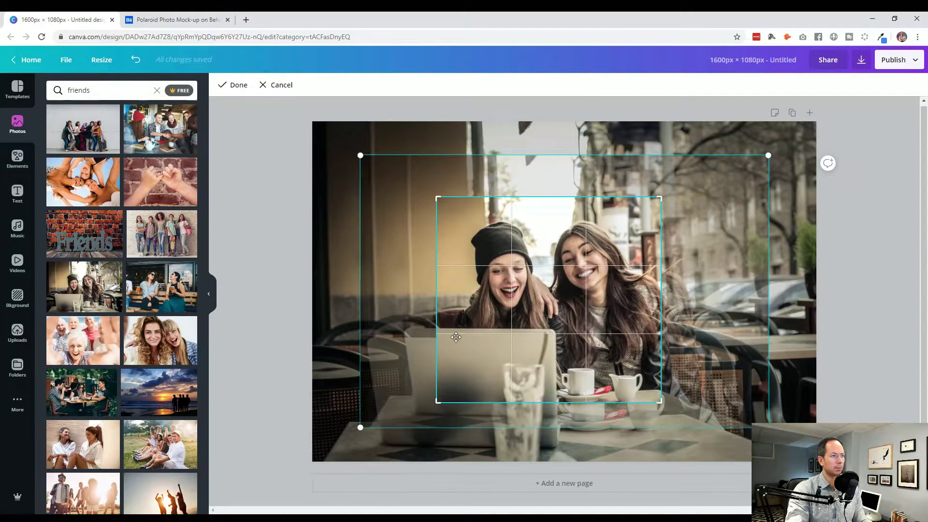
{"action": "left_click_drag", "start_coordinate": [434, 194], "coordinate": [458, 201]}
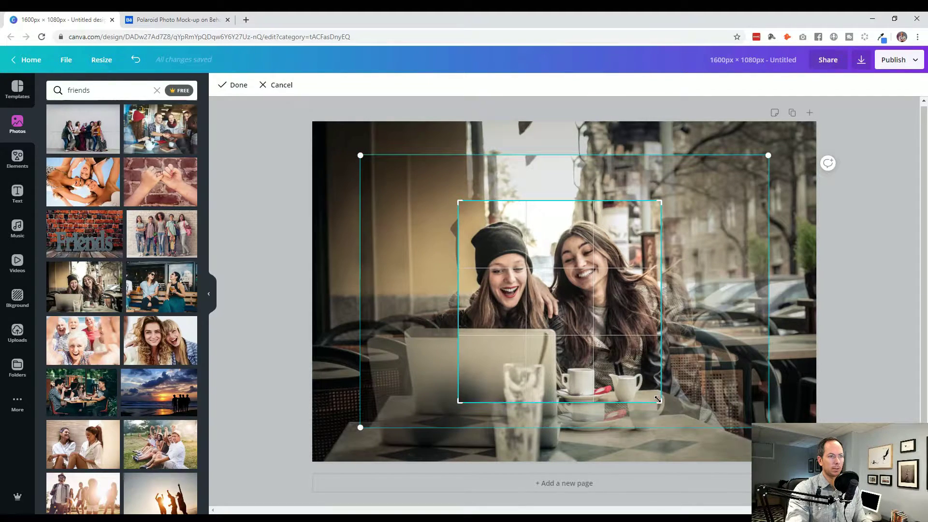
{"action": "left_click_drag", "start_coordinate": [658, 399], "coordinate": [636, 381]}
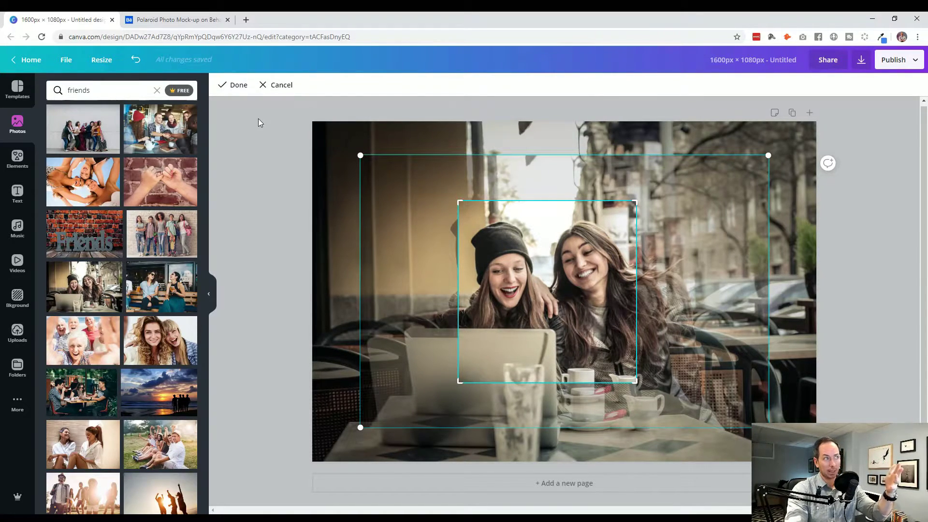
{"action": "left_click", "coordinate": [234, 87]}
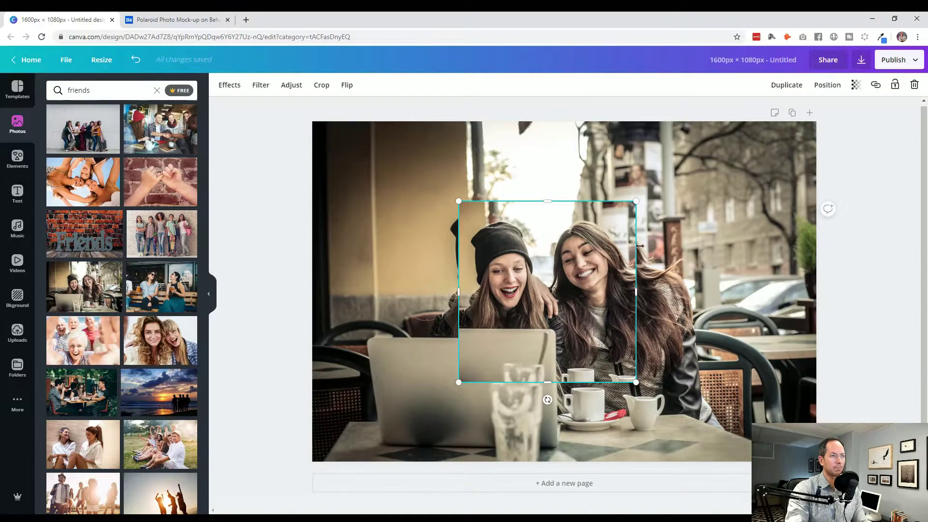
{"action": "left_click", "coordinate": [246, 234]}
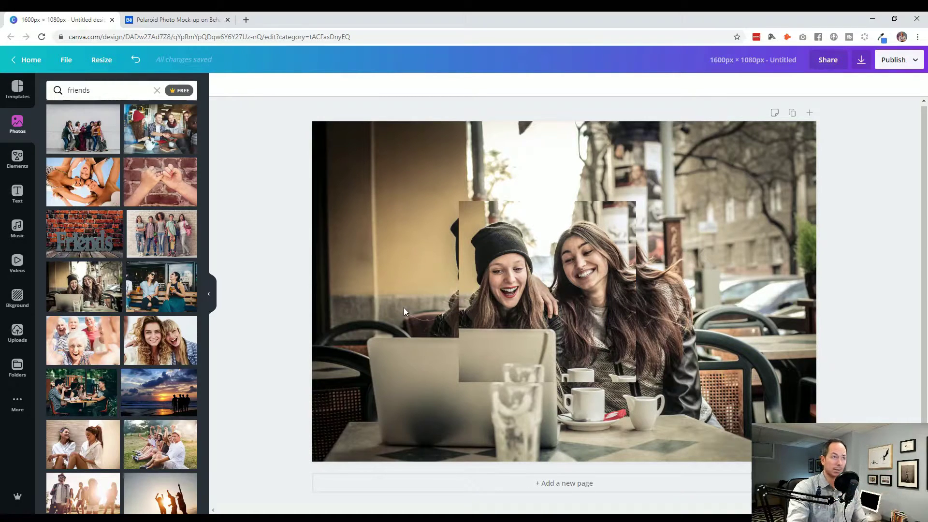
Step: Enlarge the cropped inset from its corners to about 709×724
{"action": "left_click", "coordinate": [523, 307]}
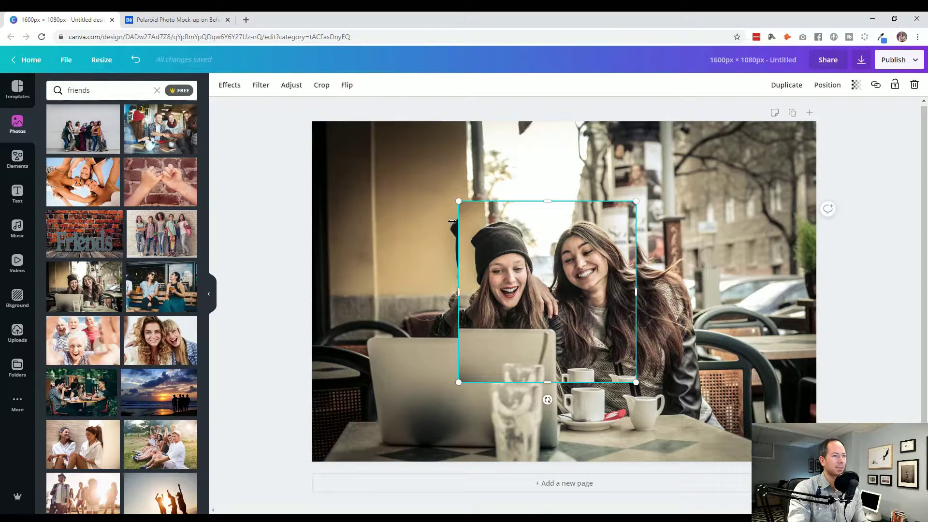
{"action": "left_click_drag", "start_coordinate": [458, 201], "coordinate": [435, 176]}
{"action": "left_click_drag", "start_coordinate": [634, 382], "coordinate": [657, 399]}
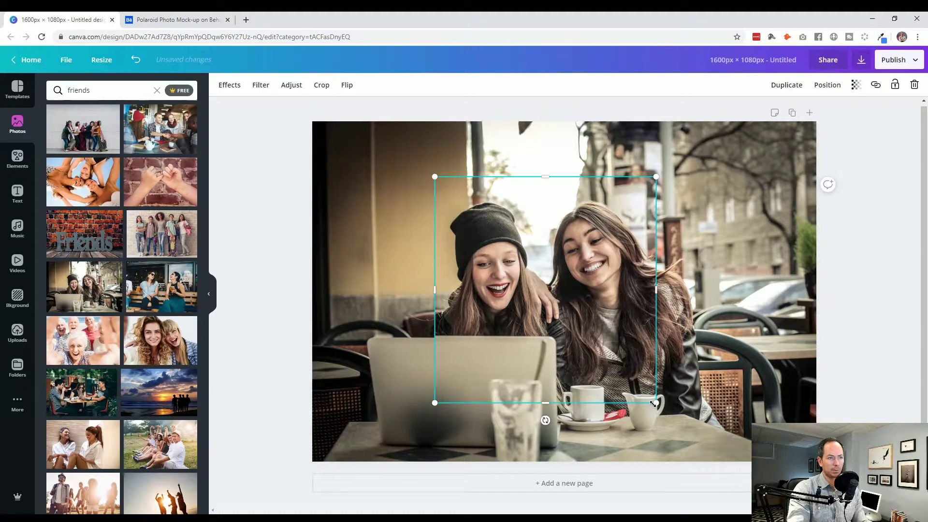
{"action": "left_click_drag", "start_coordinate": [656, 402], "coordinate": [657, 405]}
Step: Set the inner photo frame to 64 transparency, resize it to about 706×721, and lock it
{"action": "left_click", "coordinate": [281, 340]}
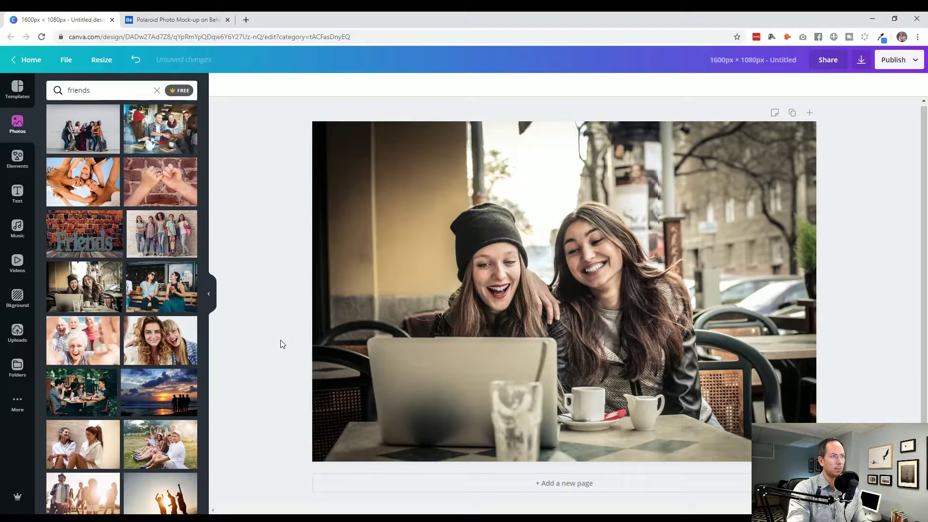
{"action": "left_click", "coordinate": [585, 328]}
{"action": "left_click", "coordinate": [856, 84]}
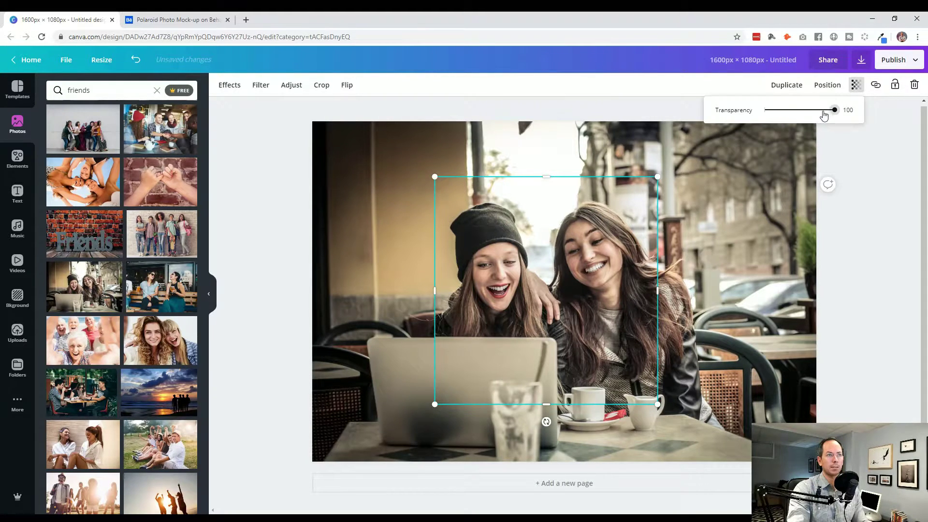
{"action": "left_click_drag", "start_coordinate": [822, 115], "coordinate": [809, 111]}
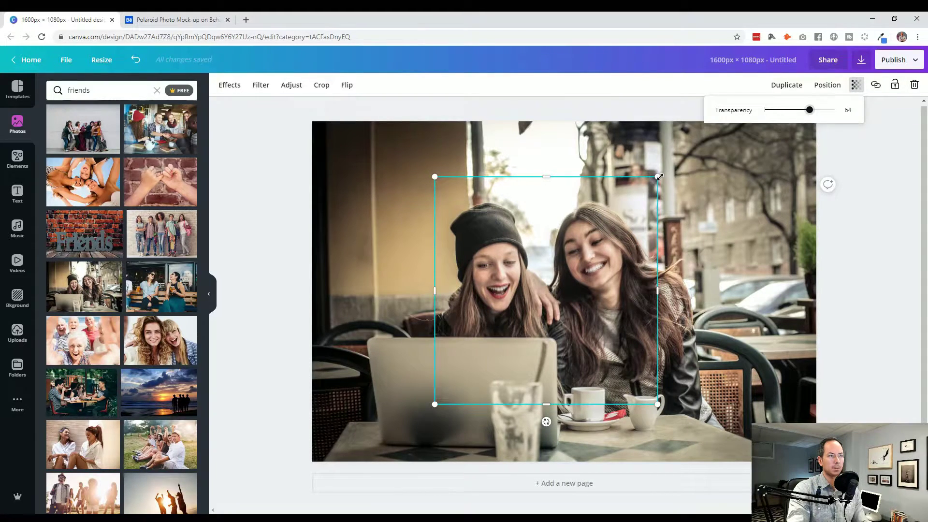
{"action": "left_click_drag", "start_coordinate": [658, 177], "coordinate": [654, 177]}
{"action": "left_click", "coordinate": [869, 233]}
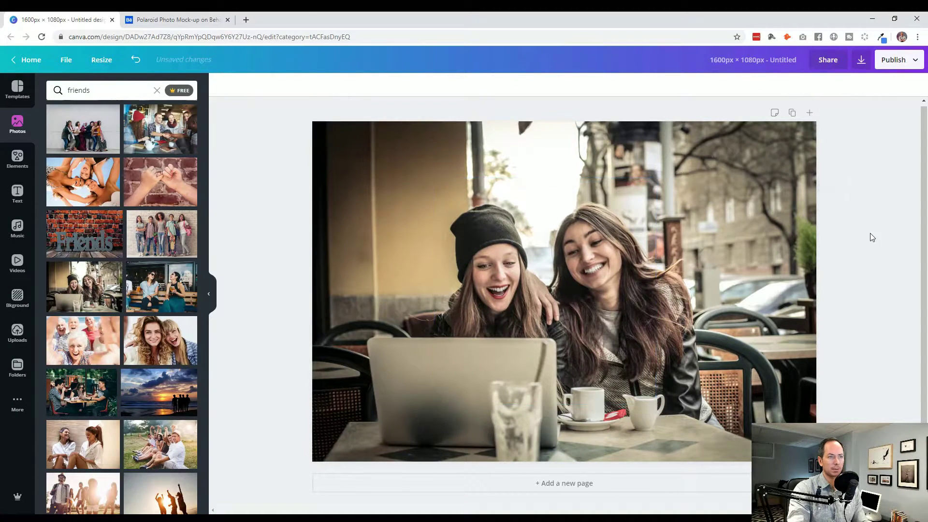
{"action": "left_click", "coordinate": [585, 294]}
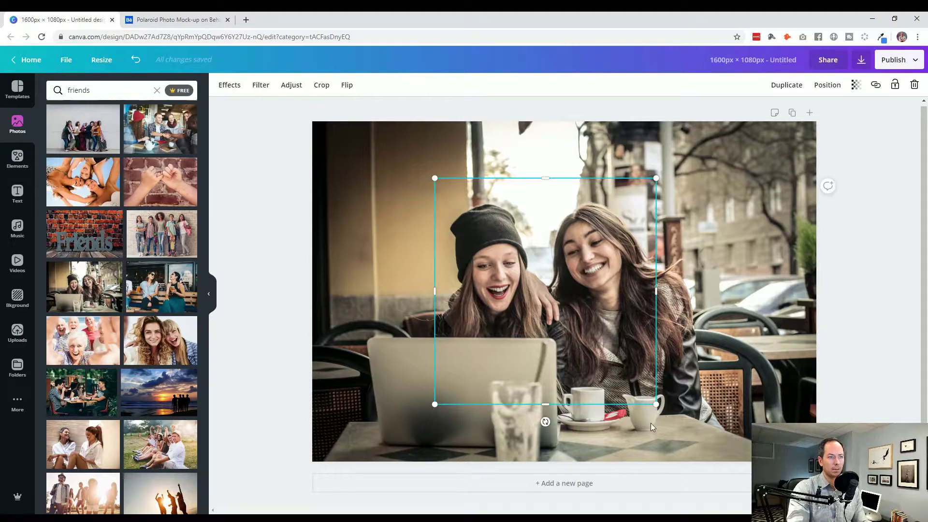
{"action": "left_click_drag", "start_coordinate": [656, 406], "coordinate": [656, 406]}
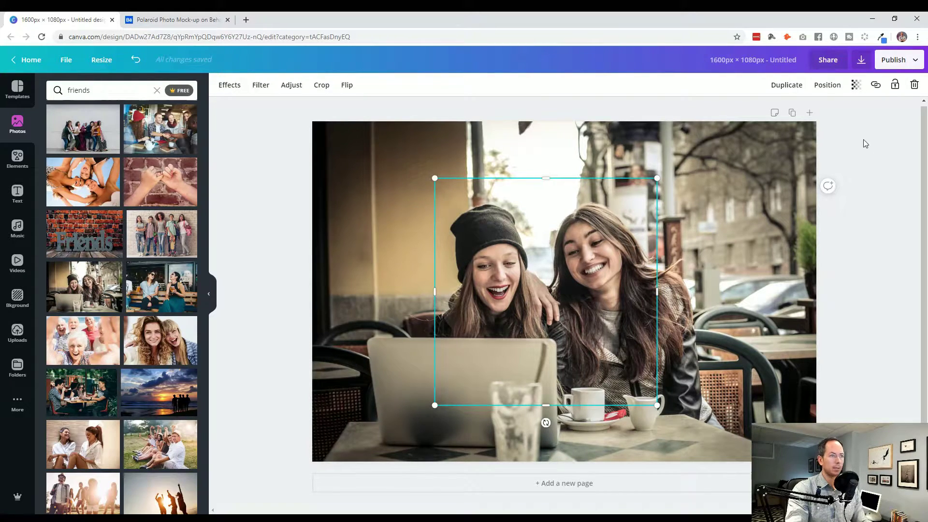
{"action": "left_click", "coordinate": [894, 88]}
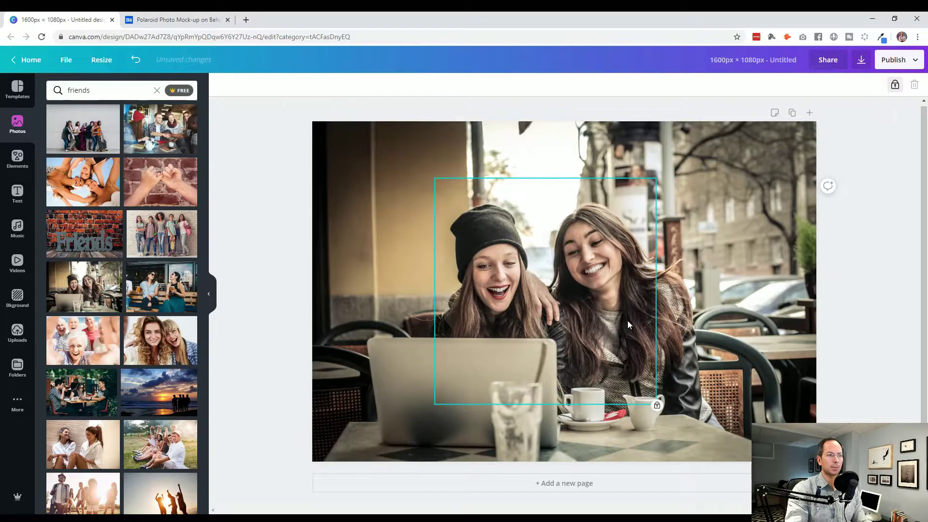
{"action": "left_click", "coordinate": [778, 352]}
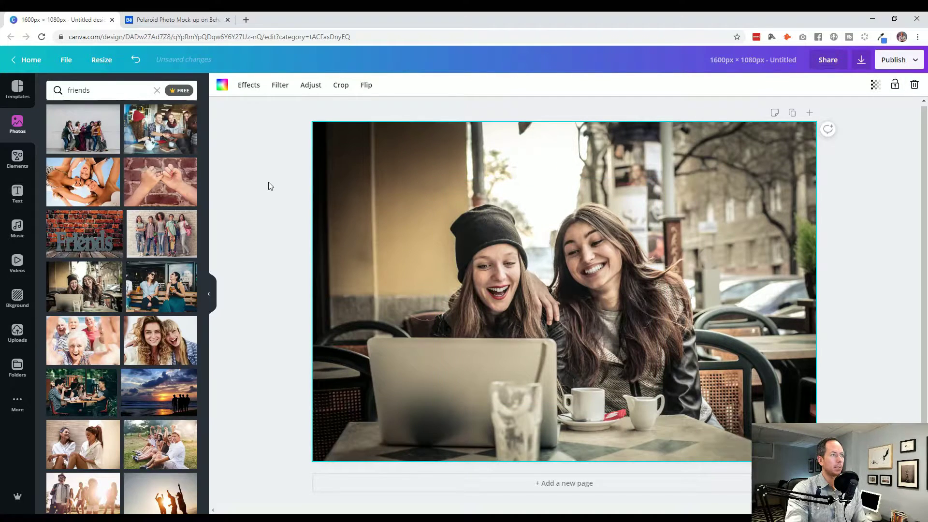
Step: Apply a blur of 10 to the background café photo through Adjust
{"action": "left_click", "coordinate": [285, 167]}
{"action": "left_click", "coordinate": [345, 160]}
{"action": "left_click", "coordinate": [281, 86]}
{"action": "left_click", "coordinate": [310, 86]}
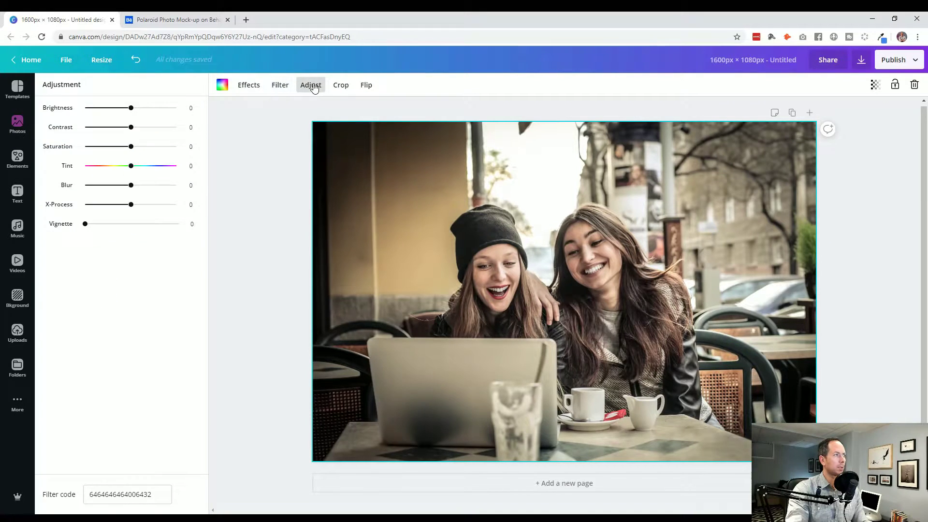
{"action": "left_click", "coordinate": [151, 186]}
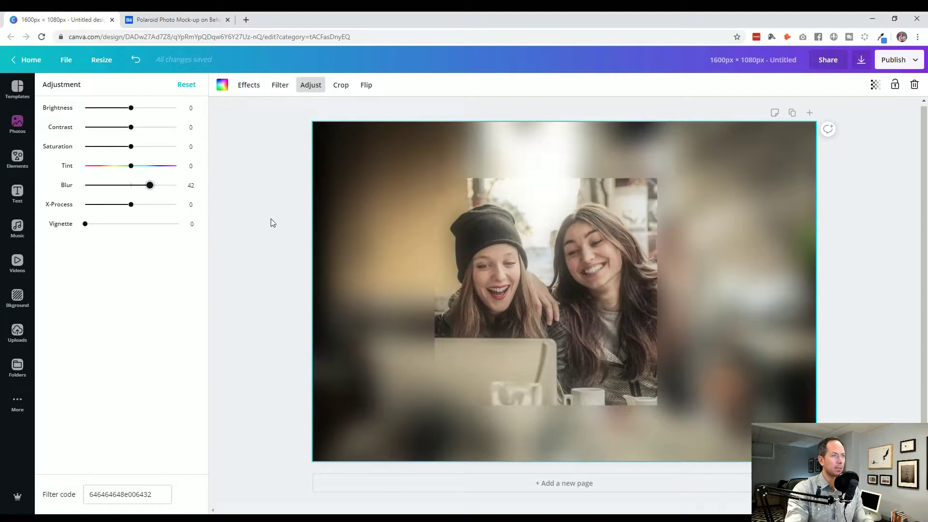
{"action": "left_click", "coordinate": [136, 186]}
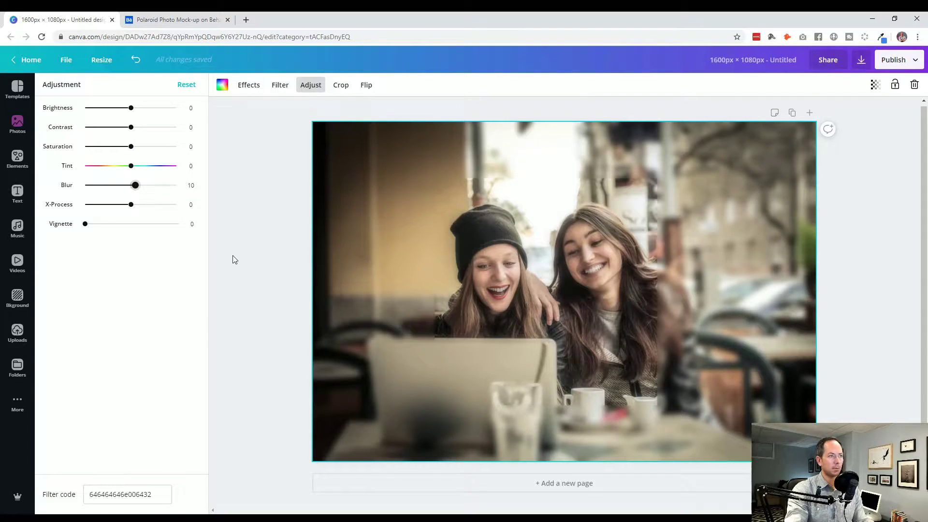
{"action": "left_click", "coordinate": [481, 307]}
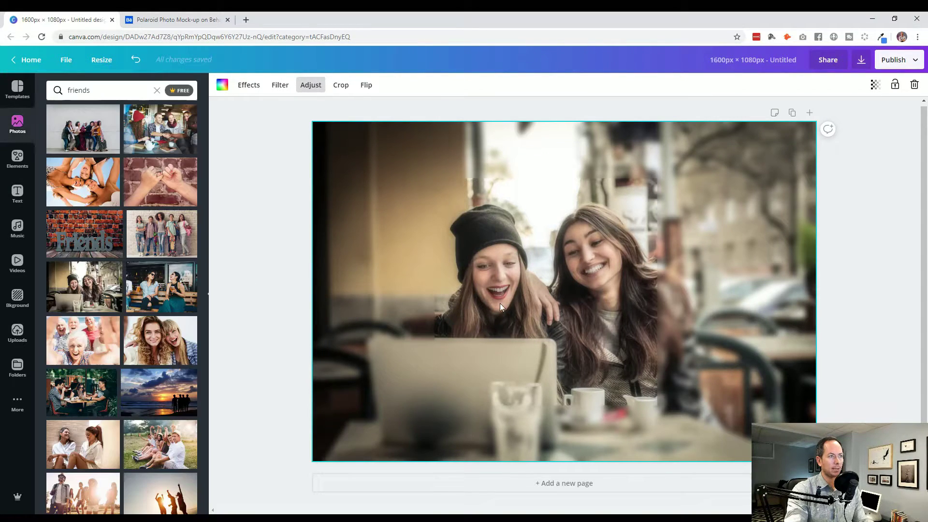
Step: Unlock the sharp inset and set its transparency to 74
{"action": "left_click", "coordinate": [540, 291]}
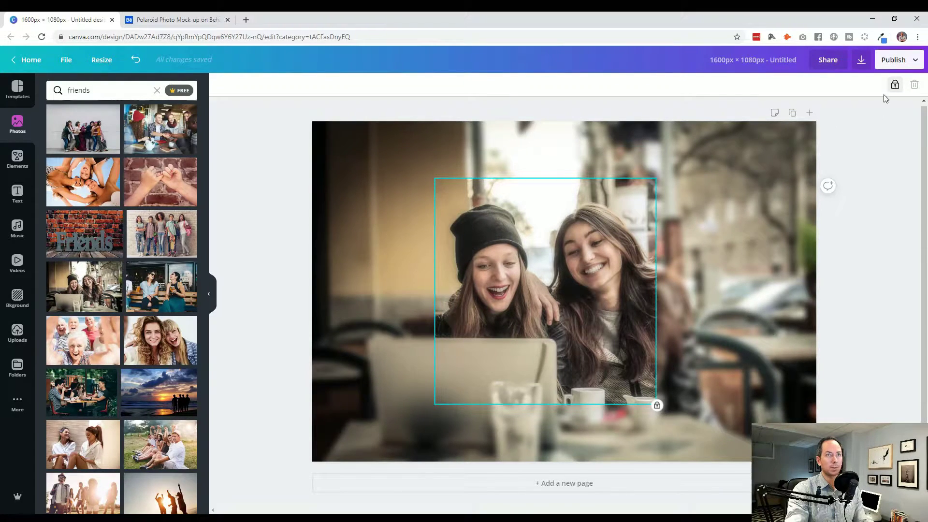
{"action": "left_click", "coordinate": [895, 84]}
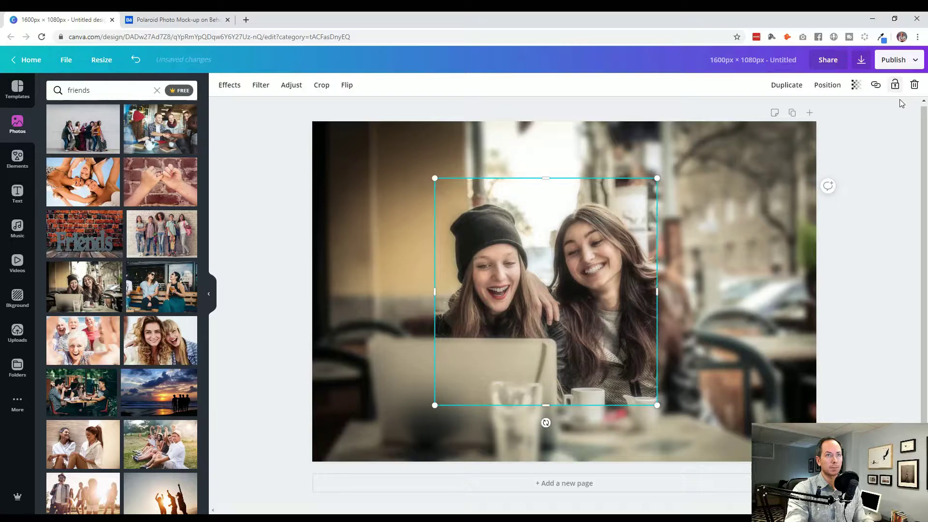
{"action": "left_click", "coordinate": [855, 85]}
{"action": "left_click_drag", "start_coordinate": [811, 110], "coordinate": [879, 114]}
{"action": "left_click", "coordinate": [268, 280]}
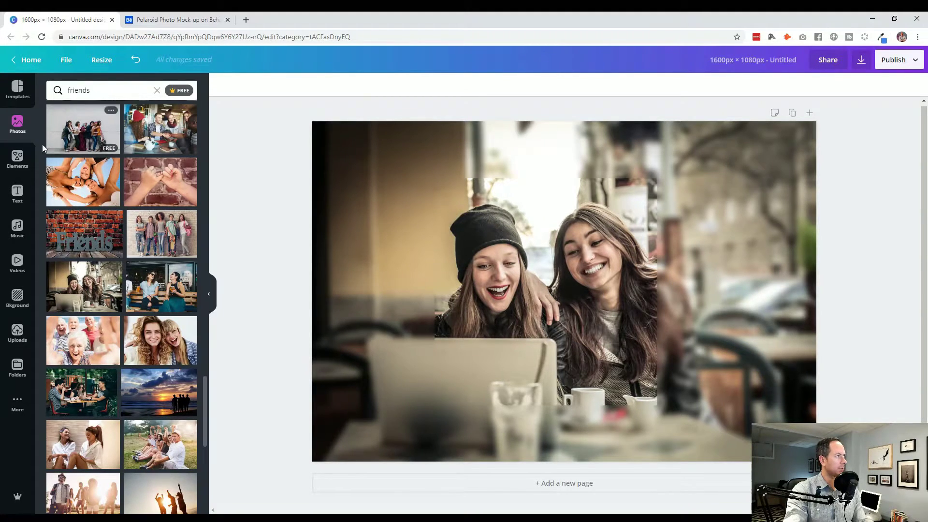
Step: Search Elements for 'poloroid' frames, toggle the FREE filter on and off, then clear the search
{"action": "left_click", "coordinate": [19, 162]}
{"action": "left_click", "coordinate": [70, 92]}
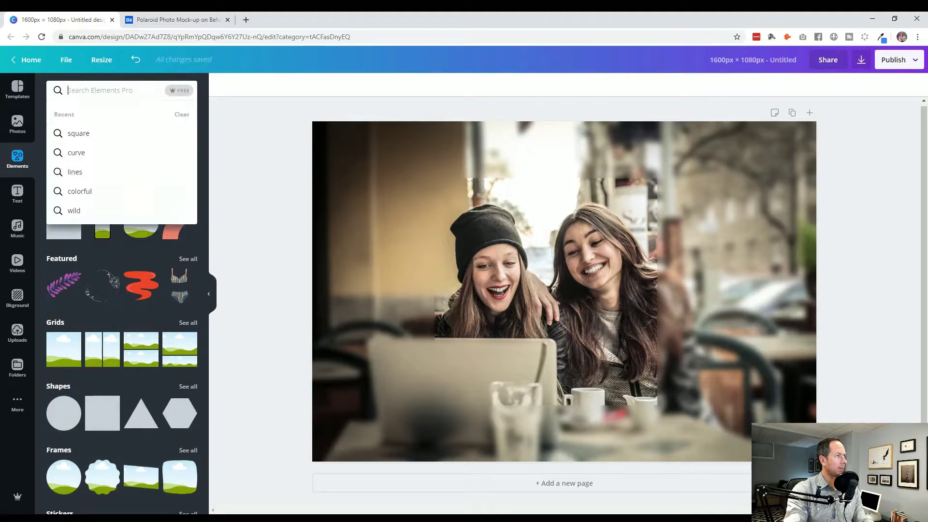
{"action": "type", "text": "po"}
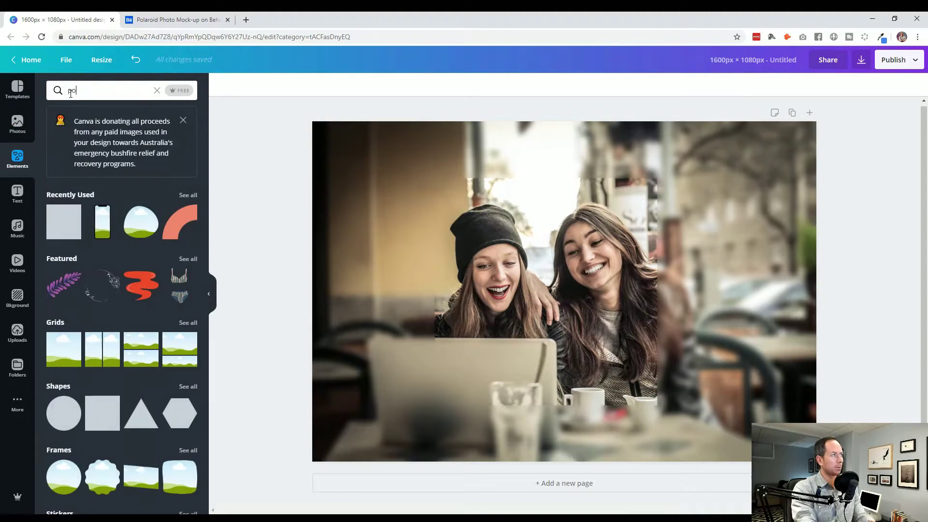
{"action": "type", "text": "loroid"}
{"action": "key", "text": "Return"}
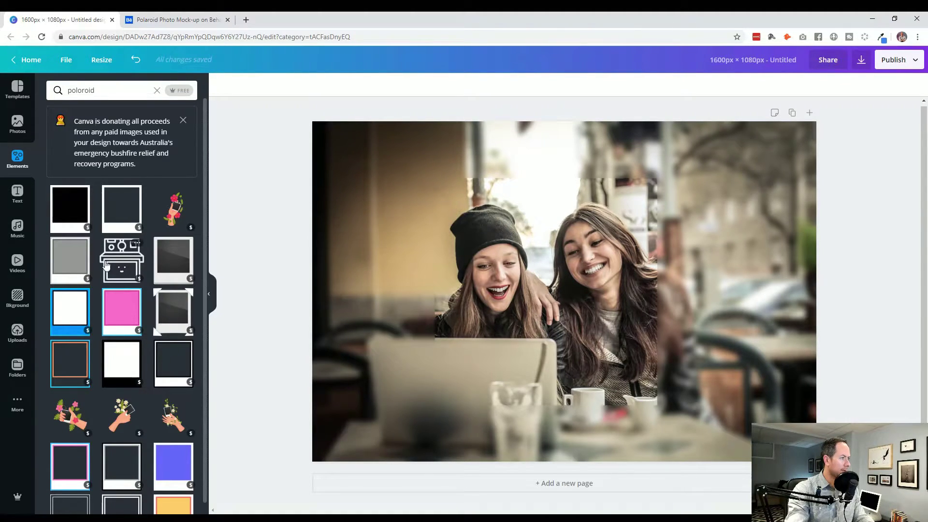
{"action": "scroll", "coordinate": [109, 261], "scroll_direction": "down", "scroll_amount": 1}
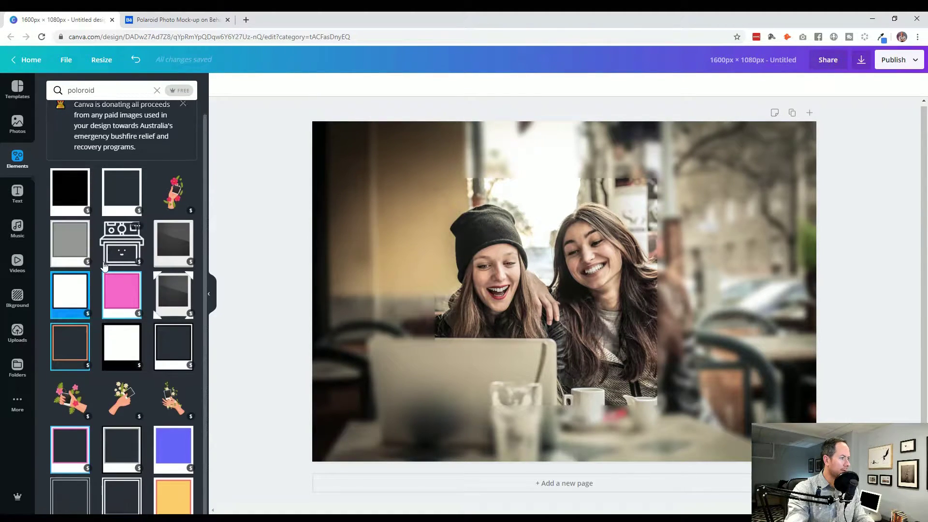
{"action": "left_click", "coordinate": [179, 92]}
{"action": "left_click", "coordinate": [179, 92]}
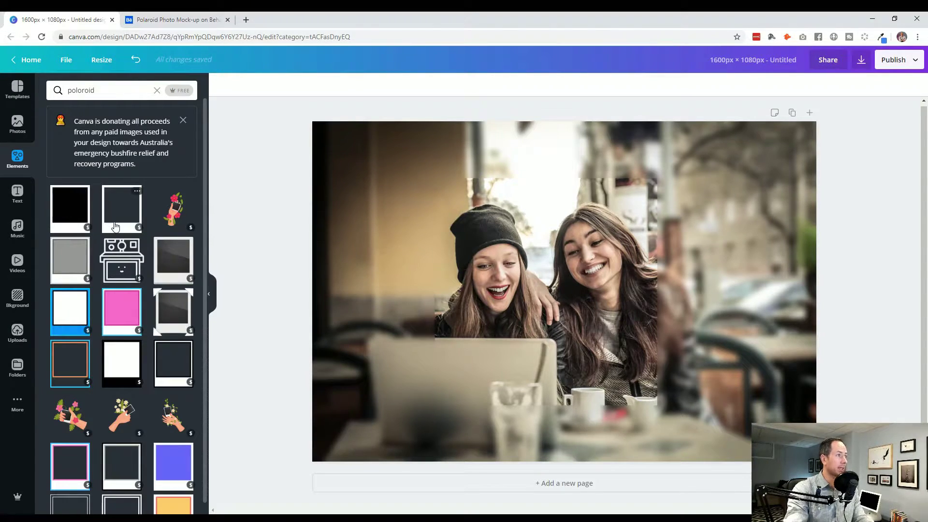
{"action": "scroll", "coordinate": [115, 252], "scroll_direction": "down", "scroll_amount": 1}
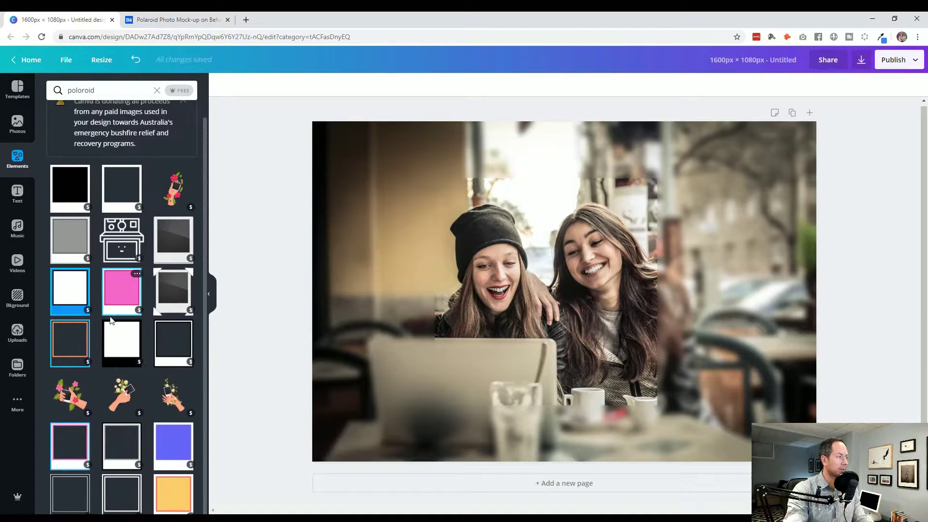
{"action": "scroll", "coordinate": [111, 309], "scroll_direction": "up", "scroll_amount": 1}
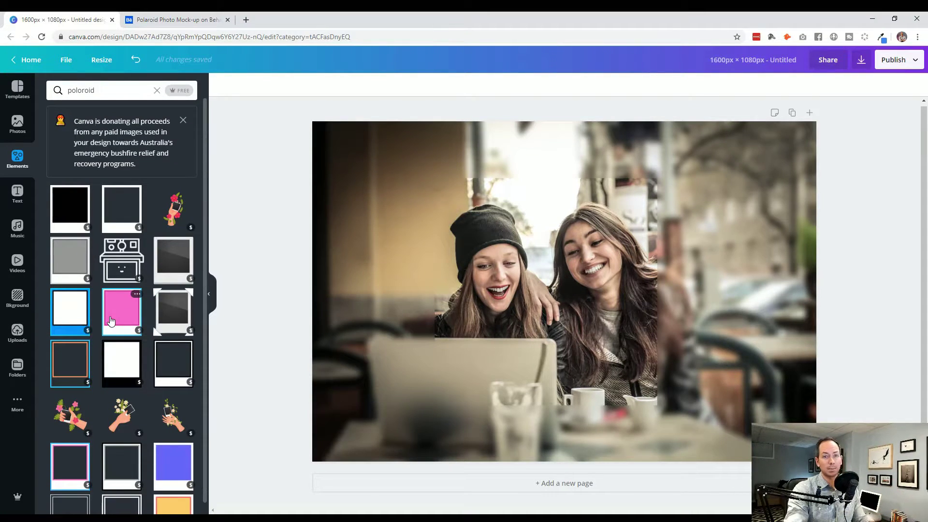
{"action": "left_click", "coordinate": [157, 91]}
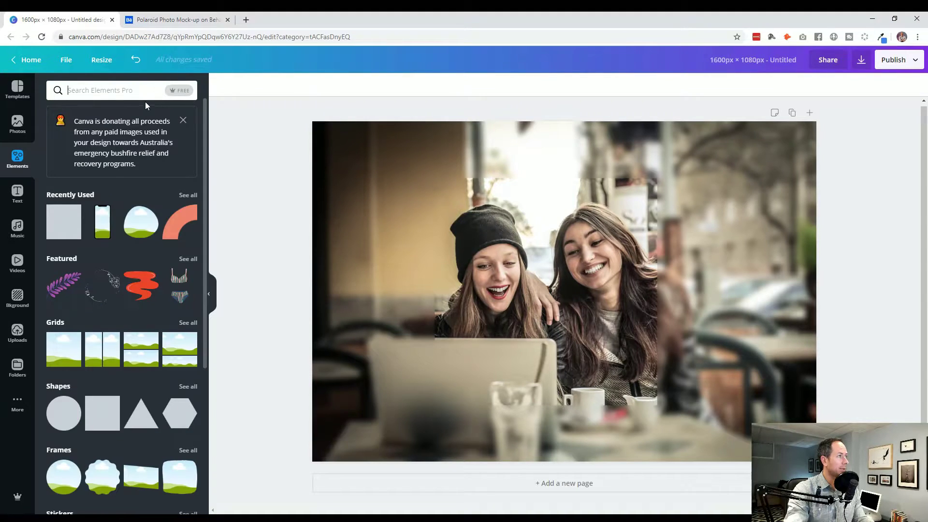
Step: Add a plain square from Recently Used and fill it white
{"action": "left_click", "coordinate": [72, 227]}
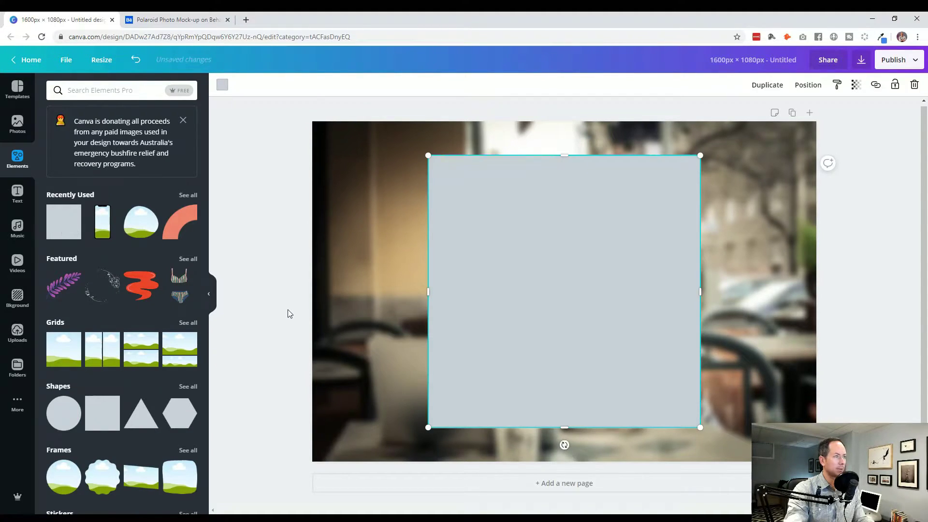
{"action": "left_click", "coordinate": [222, 85]}
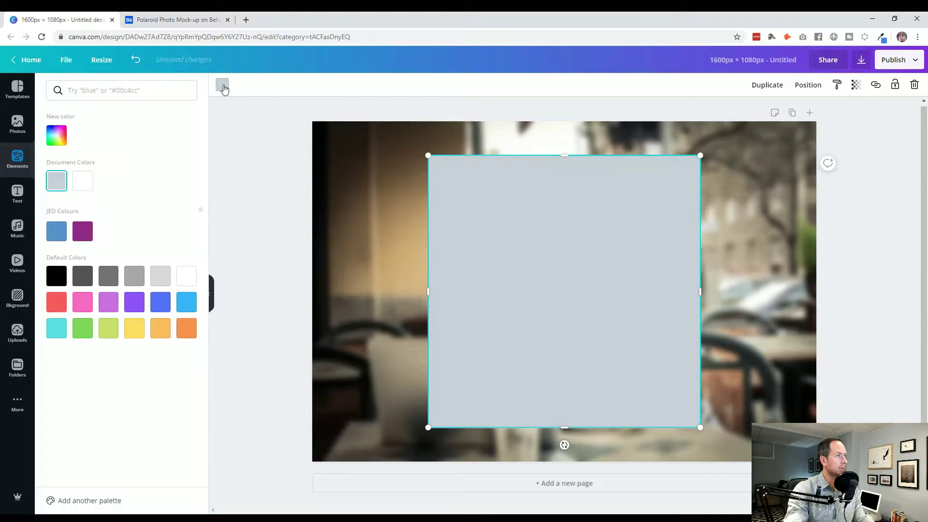
{"action": "left_click", "coordinate": [83, 182]}
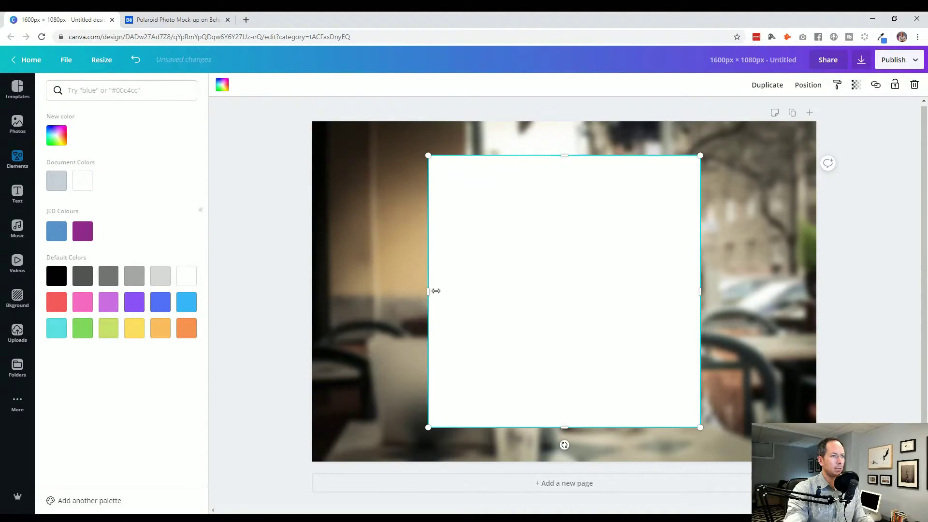
Step: Narrow the white square into a thin strip about 69×855 along the inset's left edge
{"action": "left_click_drag", "start_coordinate": [447, 290], "coordinate": [678, 295]}
{"action": "left_click_drag", "start_coordinate": [690, 257], "coordinate": [427, 259]}
{"action": "left_click_drag", "start_coordinate": [408, 299], "coordinate": [413, 300]}
{"action": "left_click_drag", "start_coordinate": [426, 435], "coordinate": [426, 431]}
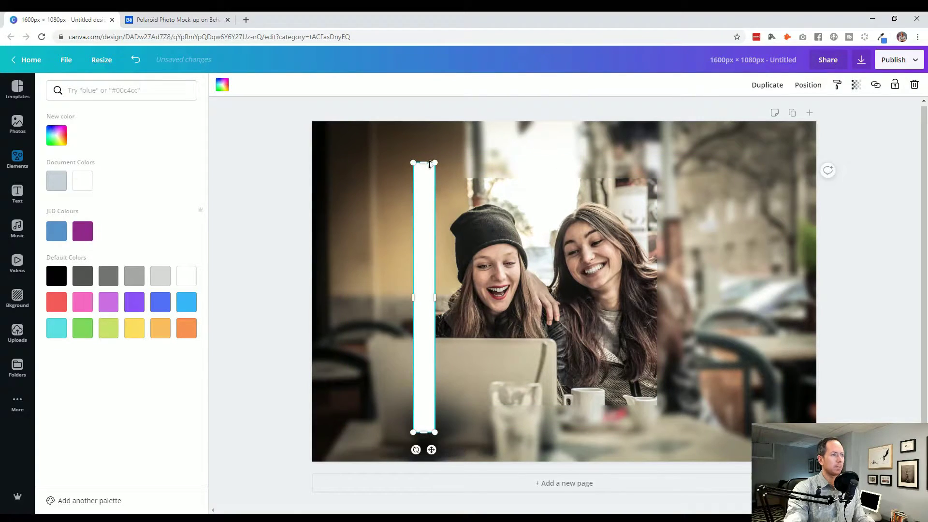
{"action": "left_click_drag", "start_coordinate": [425, 166], "coordinate": [426, 166]}
{"action": "left_click", "coordinate": [426, 351]}
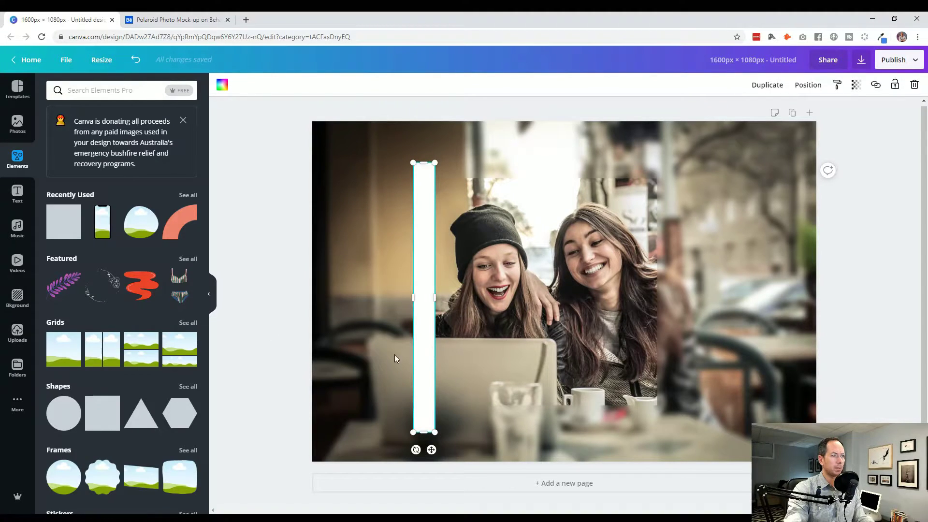
{"action": "left_click_drag", "start_coordinate": [415, 297], "coordinate": [402, 278]}
{"action": "key", "text": "ctrl+z"}
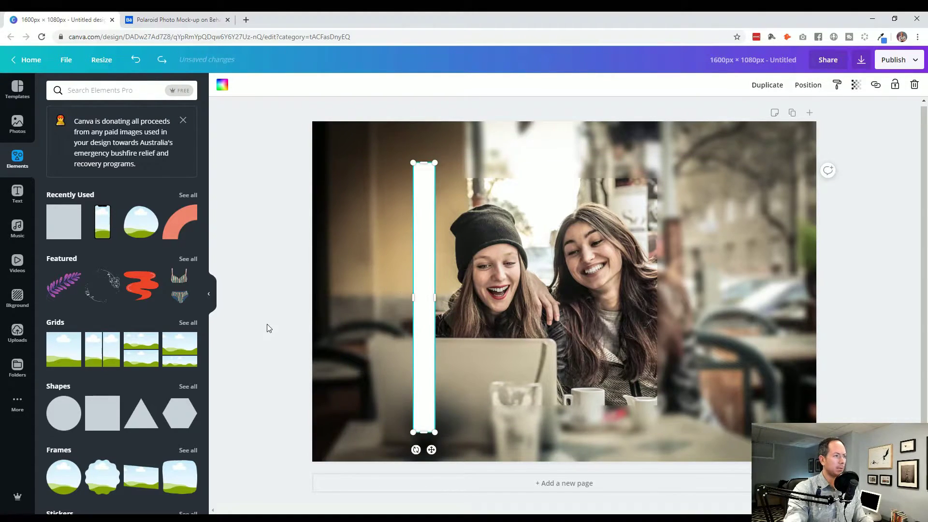
{"action": "left_click_drag", "start_coordinate": [435, 299], "coordinate": [432, 299]}
{"action": "left_click_drag", "start_coordinate": [434, 431], "coordinate": [424, 406]}
{"action": "key", "text": "ctrl+z"}
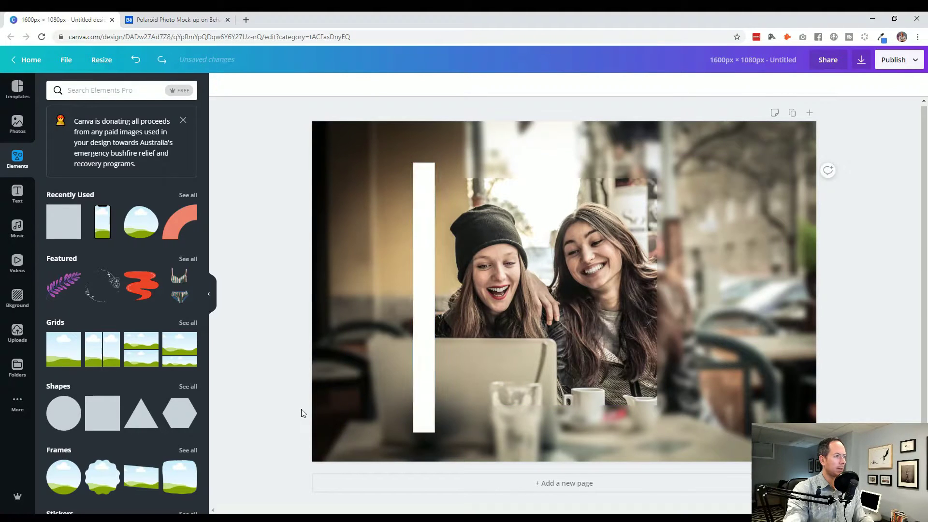
Step: Reshape the white strip into a thin bar about 797 tall, zooming in to fine-tune its top edge
{"action": "left_click", "coordinate": [431, 320]}
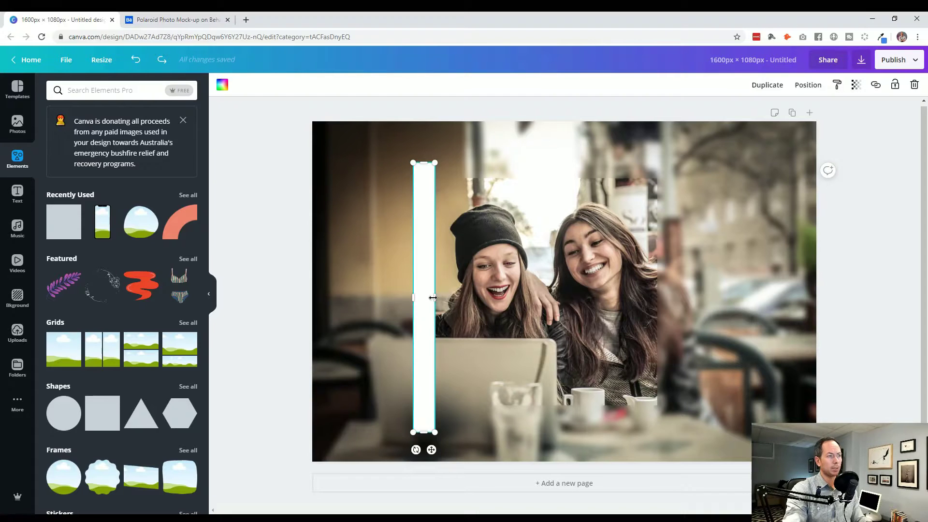
{"action": "left_click_drag", "start_coordinate": [429, 299], "coordinate": [410, 308]}
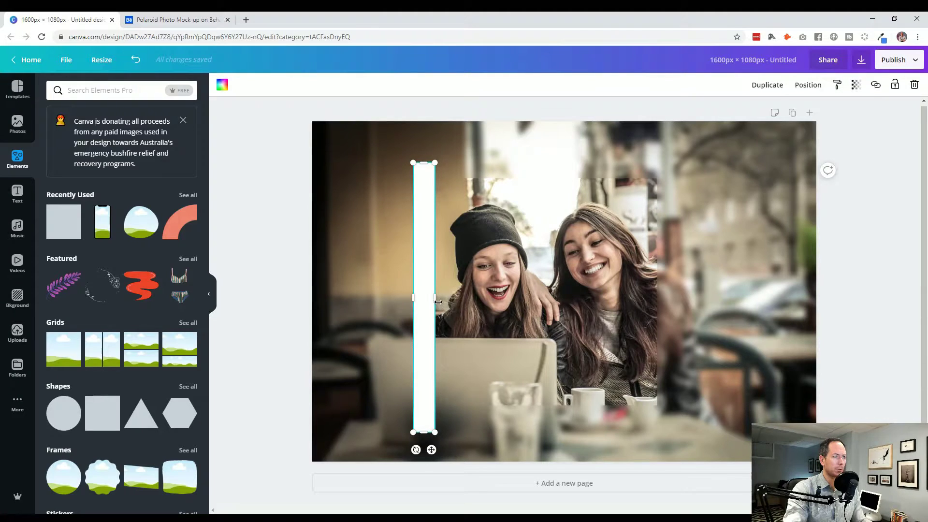
{"action": "mouse_move", "coordinate": [438, 301]}
{"action": "left_mouse_down"}
{"action": "mouse_move", "coordinate": [466, 307]}
{"action": "mouse_move", "coordinate": [435, 304]}
{"action": "left_mouse_up"}
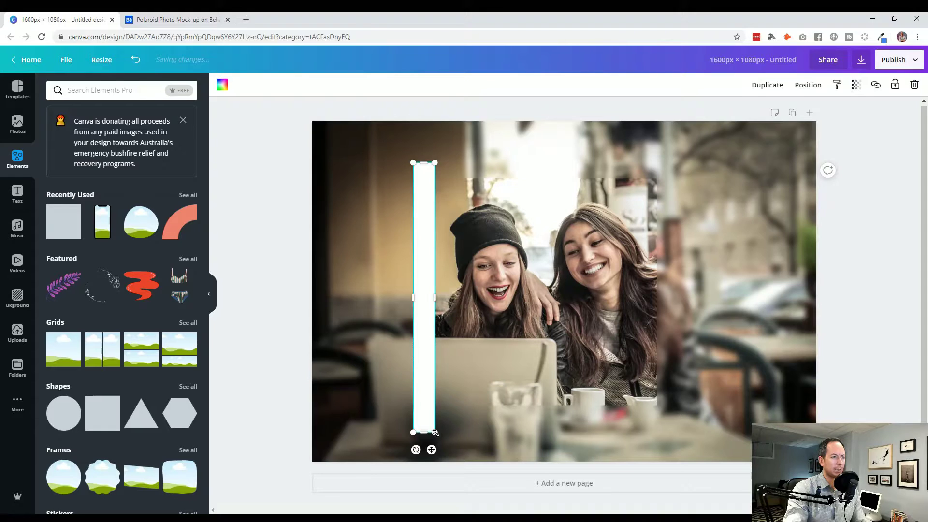
{"action": "left_click_drag", "start_coordinate": [435, 433], "coordinate": [426, 336]}
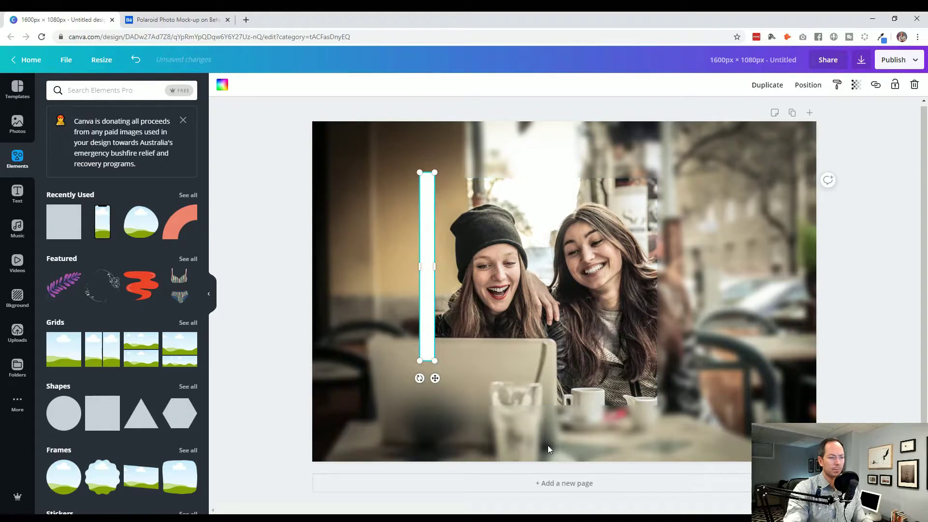
{"action": "key", "text": "ctrl+plus"}
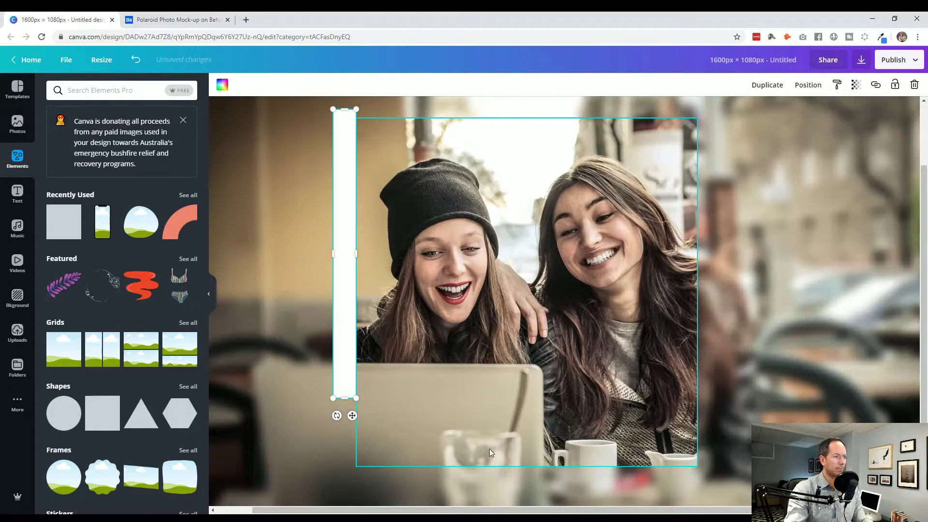
{"action": "left_click_drag", "start_coordinate": [344, 409], "coordinate": [344, 496]}
{"action": "scroll", "coordinate": [339, 283], "scroll_direction": "up", "scroll_amount": 2}
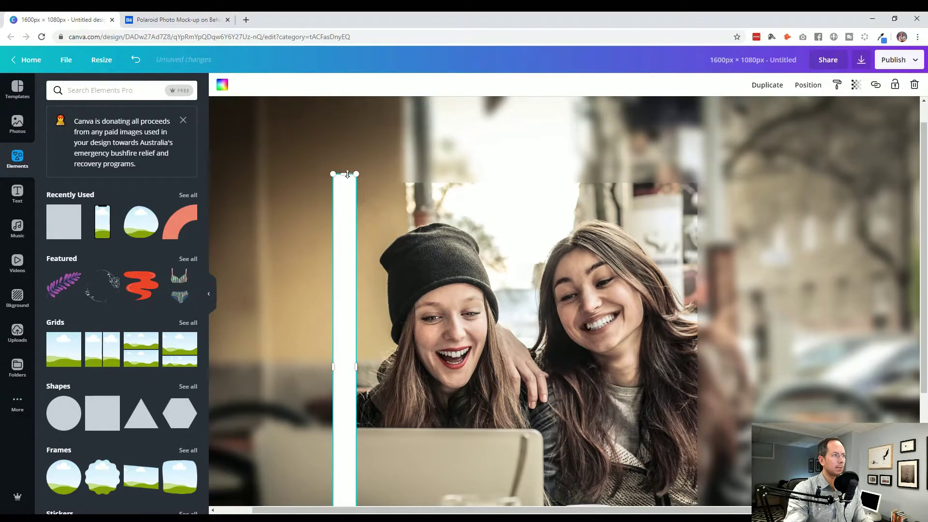
{"action": "left_click_drag", "start_coordinate": [346, 173], "coordinate": [346, 165]}
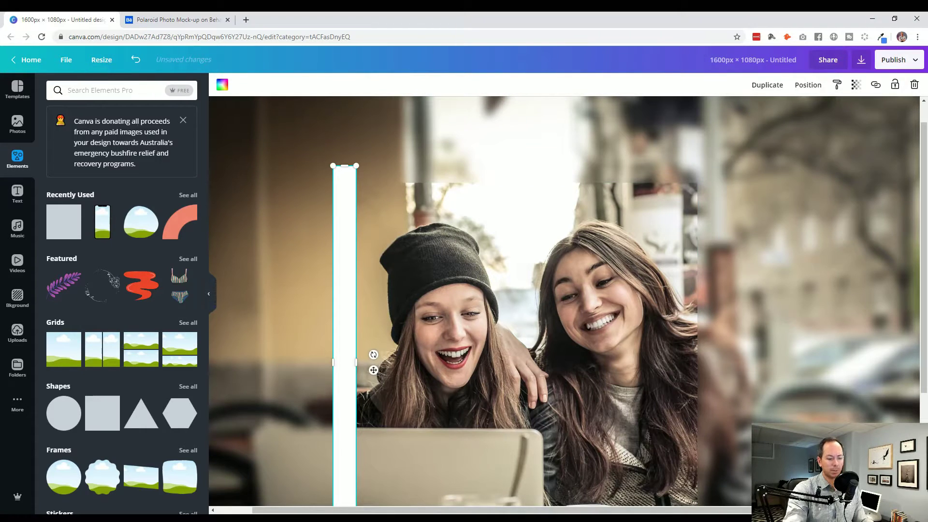
{"action": "key", "text": "ctrl+minus"}
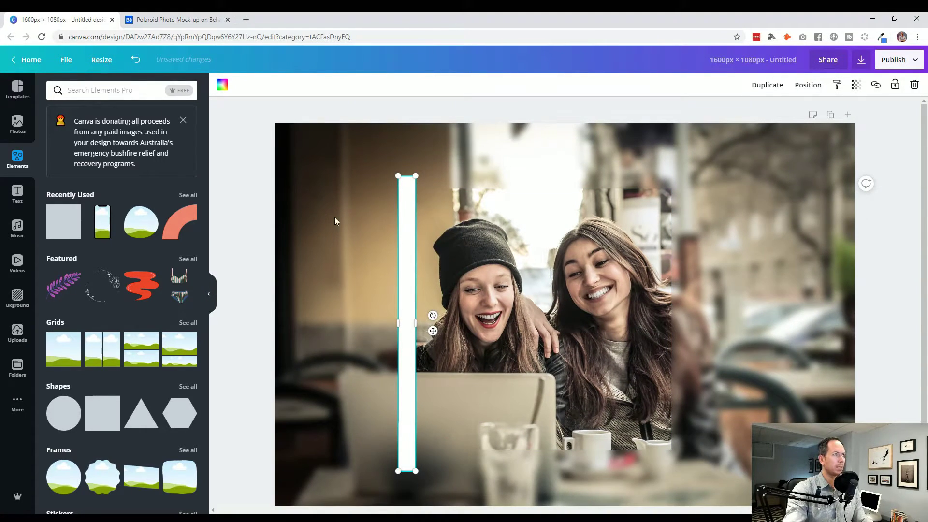
Step: Duplicate the white bar with Ctrl+D and move the copy to the inset's top edge
{"action": "left_click", "coordinate": [253, 203]}
{"action": "scroll", "coordinate": [253, 203], "scroll_direction": "down", "scroll_amount": 1}
{"action": "scroll", "coordinate": [253, 203], "scroll_direction": "up", "scroll_amount": 1}
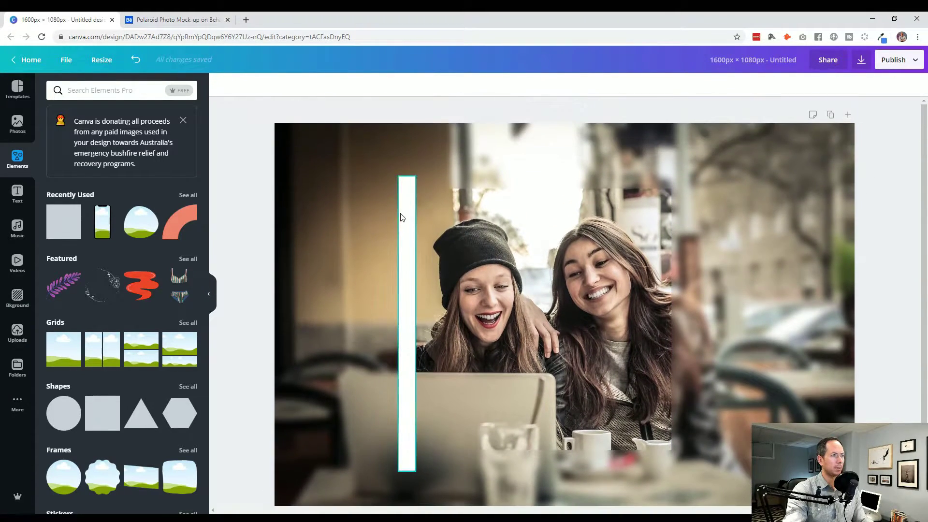
{"action": "left_click", "coordinate": [404, 217]}
{"action": "key", "text": "ctrl+d"}
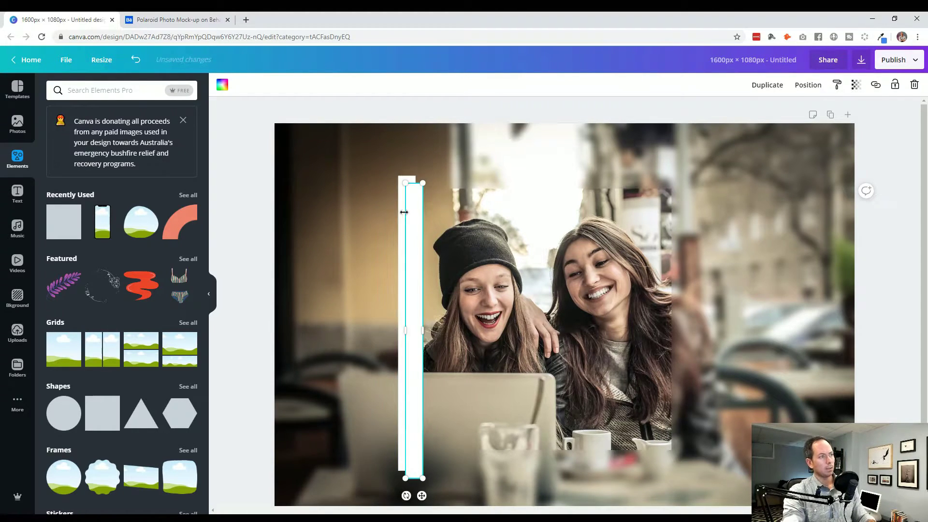
{"action": "left_click_drag", "start_coordinate": [422, 496], "coordinate": [435, 187]}
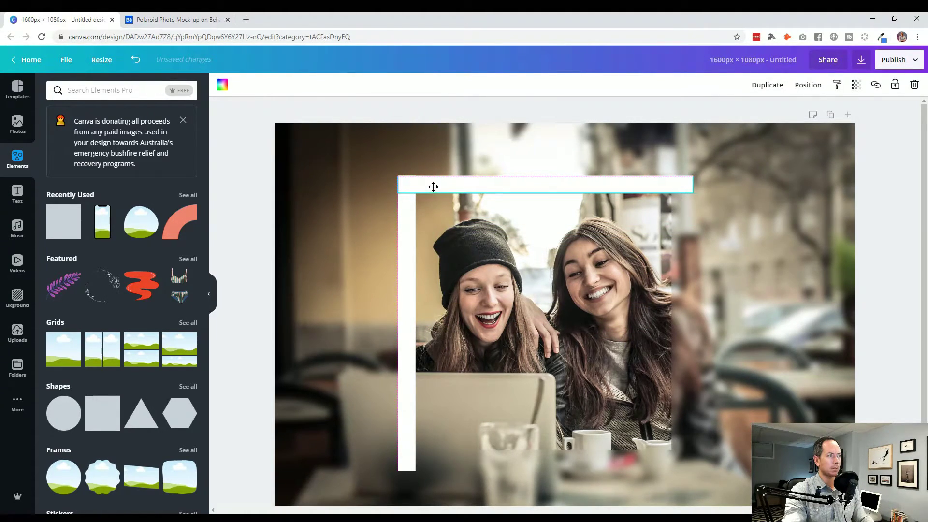
{"action": "left_click", "coordinate": [433, 186]}
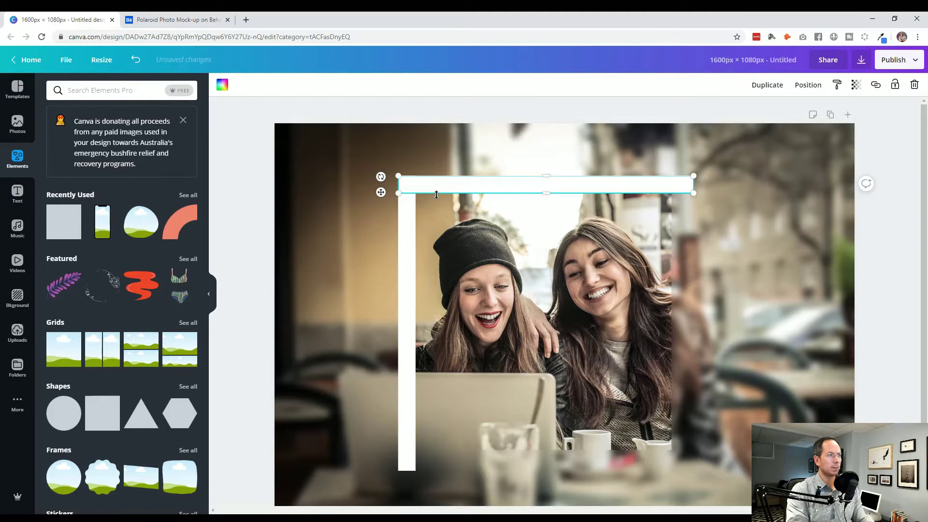
{"action": "key", "text": "Up"}
Step: Align the left and top white bars on their left and top edges to form the frame's corner
{"action": "left_click", "coordinate": [238, 259]}
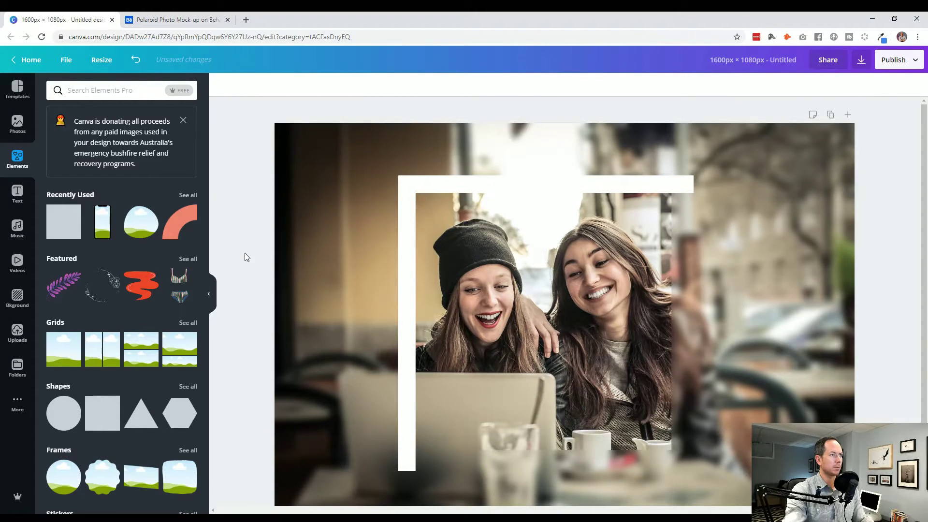
{"action": "left_click", "coordinate": [406, 232]}
{"action": "left_click", "coordinate": [447, 187], "text": "shift"}
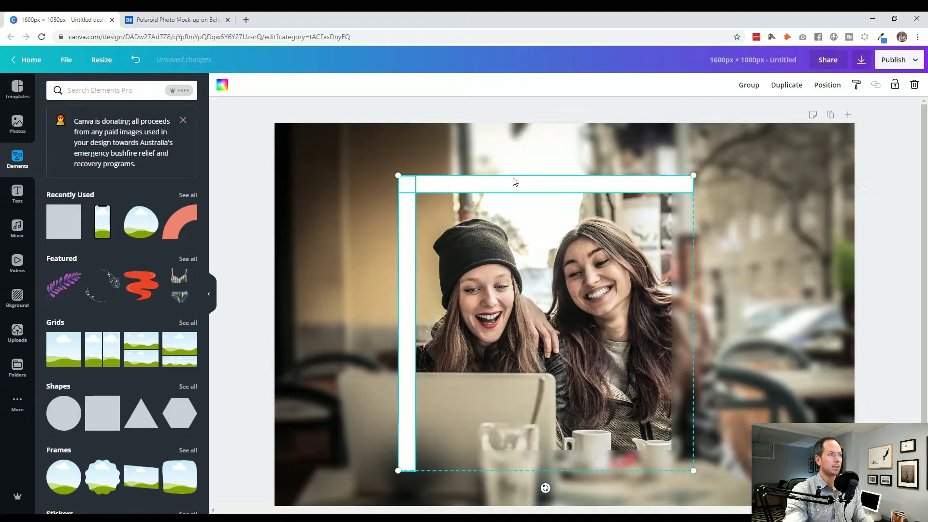
{"action": "left_click", "coordinate": [827, 86]}
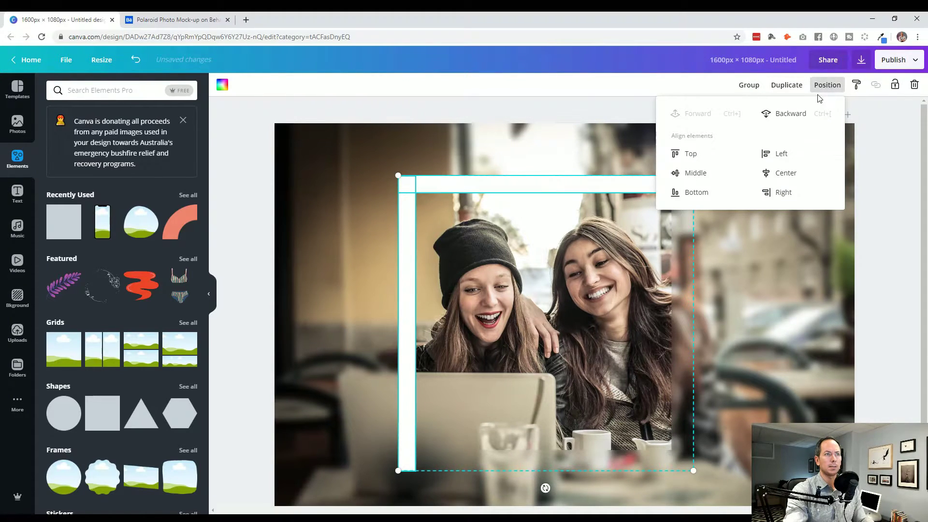
{"action": "left_click", "coordinate": [791, 156]}
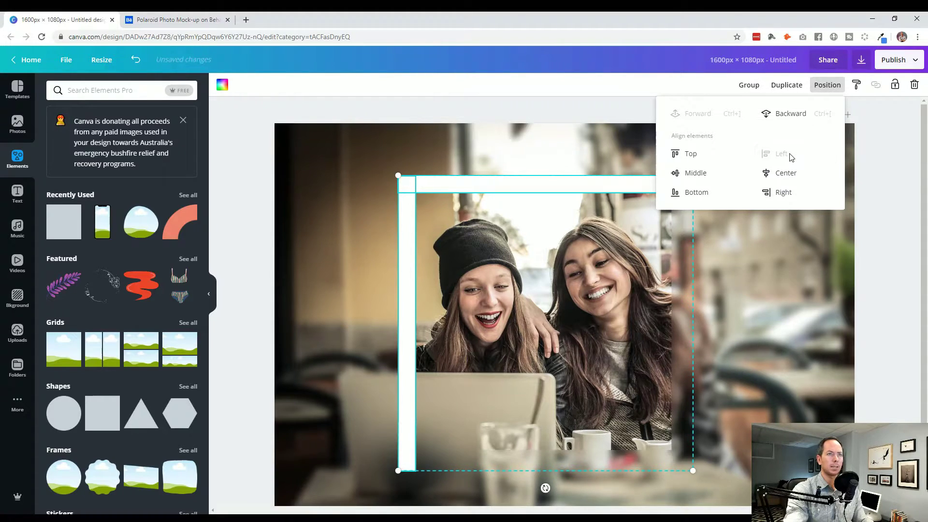
{"action": "left_click", "coordinate": [703, 155]}
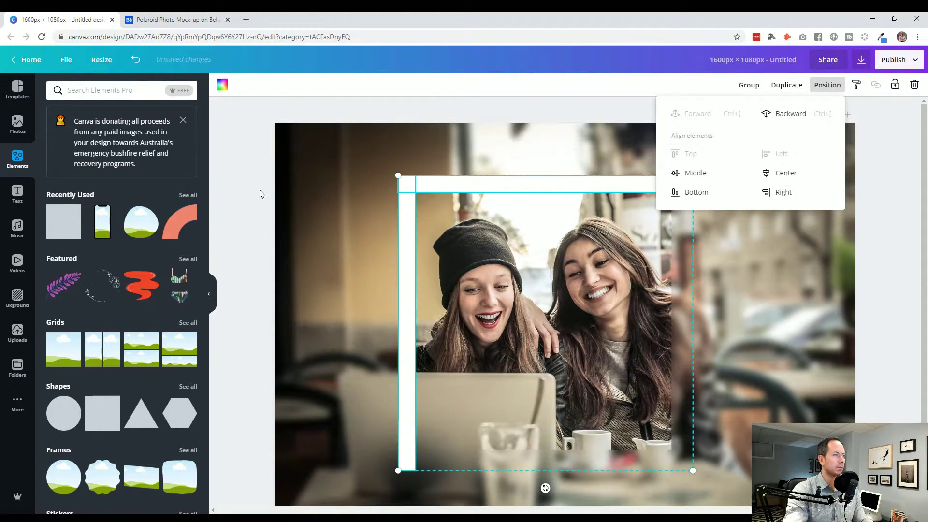
{"action": "left_click", "coordinate": [251, 209]}
{"action": "left_click", "coordinate": [250, 211]}
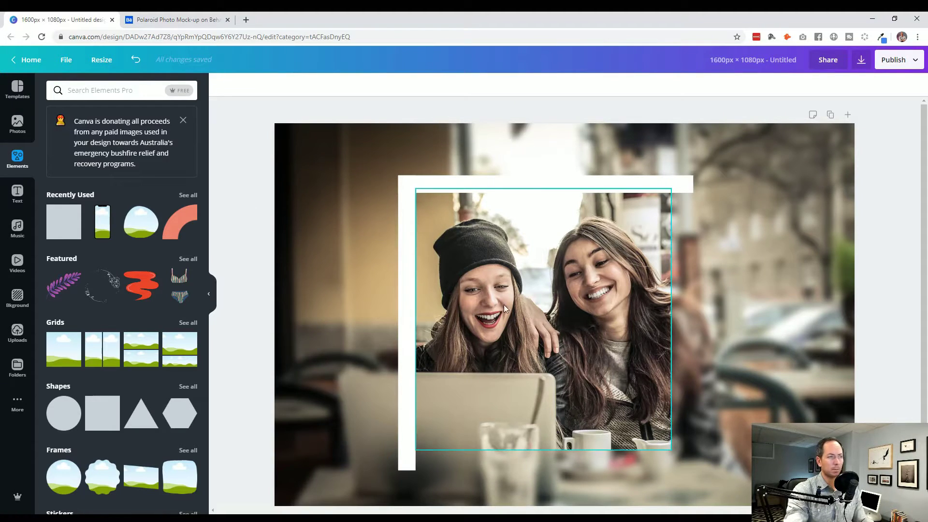
{"action": "scroll", "coordinate": [500, 302], "scroll_direction": "up", "scroll_amount": 3}
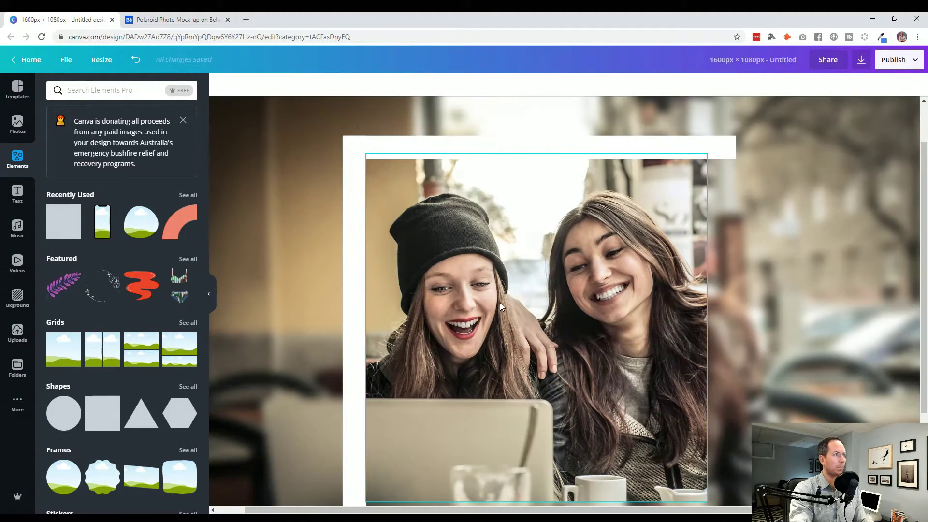
{"action": "scroll", "coordinate": [499, 302], "scroll_direction": "up", "scroll_amount": 2}
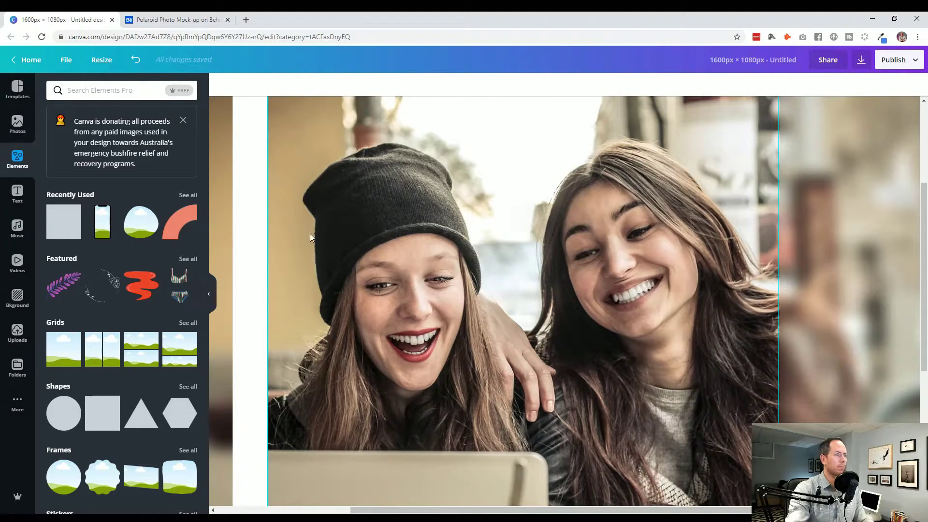
{"action": "scroll", "coordinate": [296, 238], "scroll_direction": "up", "scroll_amount": 3}
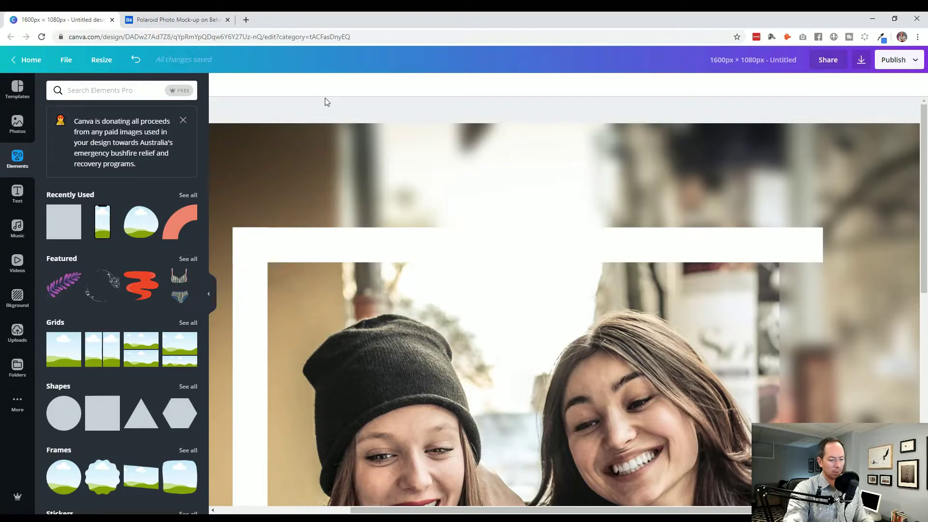
{"action": "scroll", "coordinate": [325, 99], "scroll_direction": "down", "scroll_amount": 5}
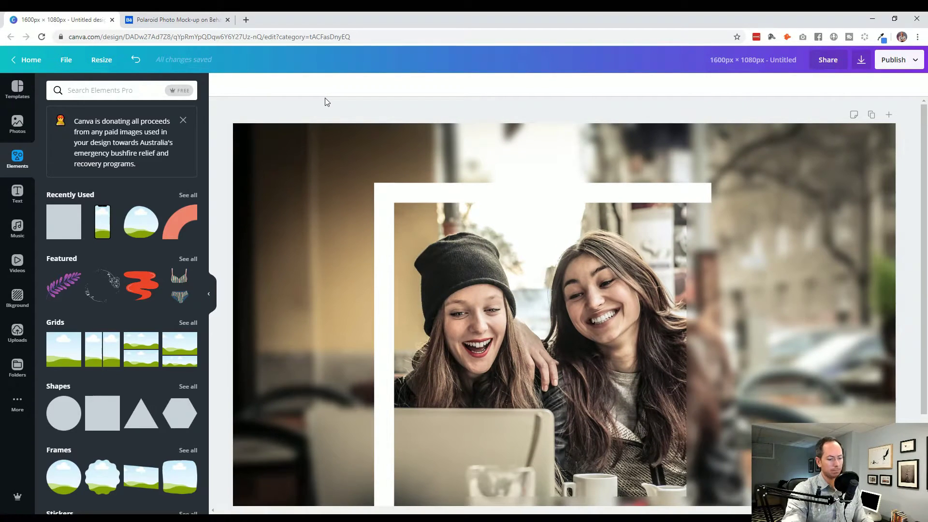
{"action": "scroll", "coordinate": [329, 147], "scroll_direction": "down", "scroll_amount": 1}
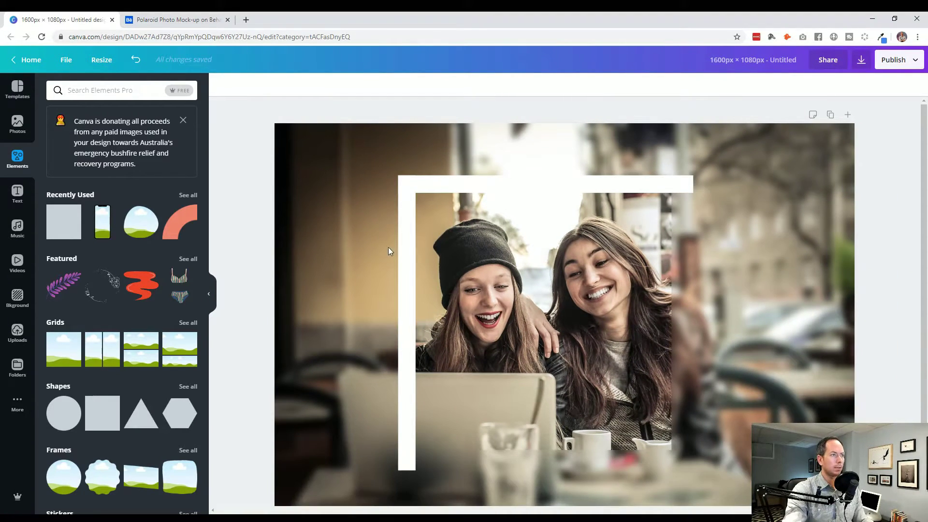
Step: Place a copy of the left white bar along the photo's right edge, then zoom in on the top bar
{"action": "left_click", "coordinate": [404, 249]}
{"action": "left_click_drag", "start_coordinate": [404, 248], "coordinate": [678, 248]}
{"action": "left_click", "coordinate": [657, 183]}
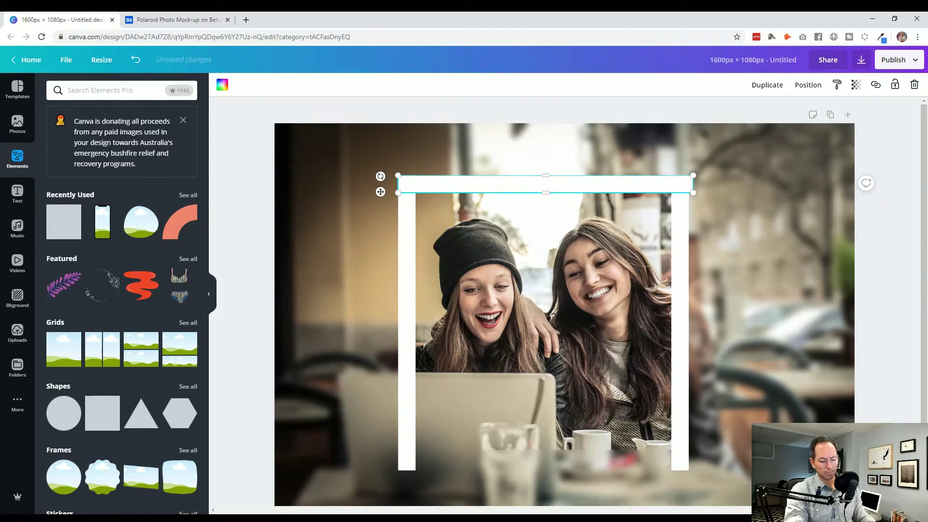
{"action": "key", "text": "ctrl+plus"}
{"action": "key", "text": "ctrl+plus"}
{"action": "key", "text": "ctrl+plus"}
{"action": "key", "text": "ctrl+plus"}
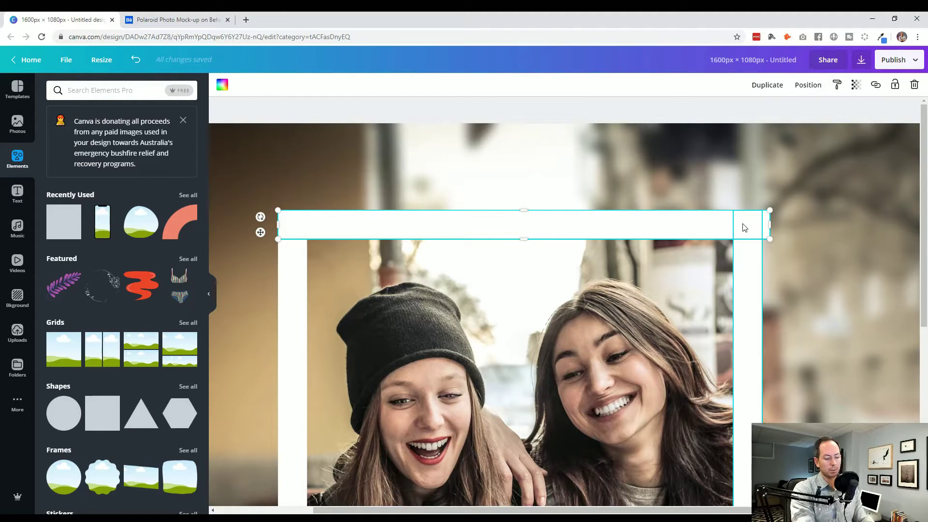
{"action": "scroll", "coordinate": [744, 227], "scroll_direction": "down", "scroll_amount": 5}
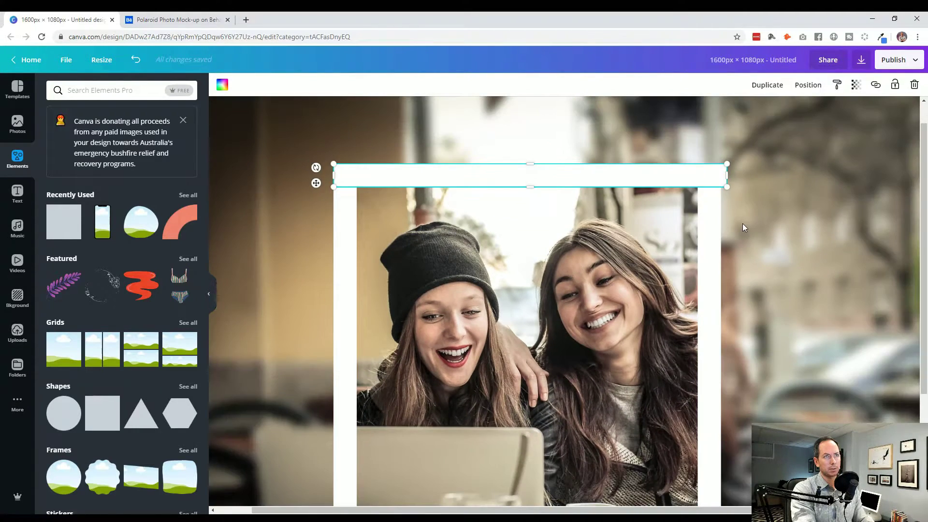
{"action": "scroll", "coordinate": [743, 223], "scroll_direction": "up", "scroll_amount": 2}
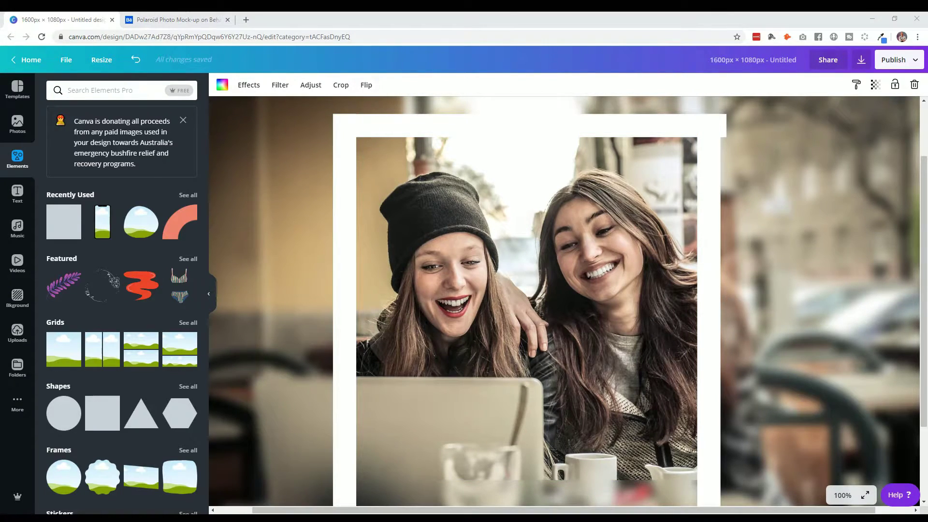
{"action": "left_click", "coordinate": [842, 495]}
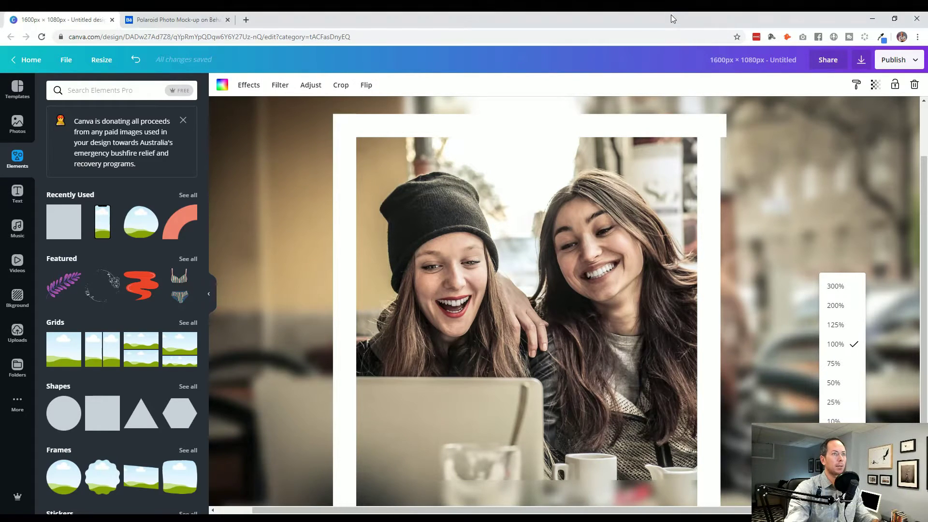
Step: Move a white strip down to the photo's bottom edge and stretch it taller as the Polaroid margin
{"action": "left_click", "coordinate": [677, 126]}
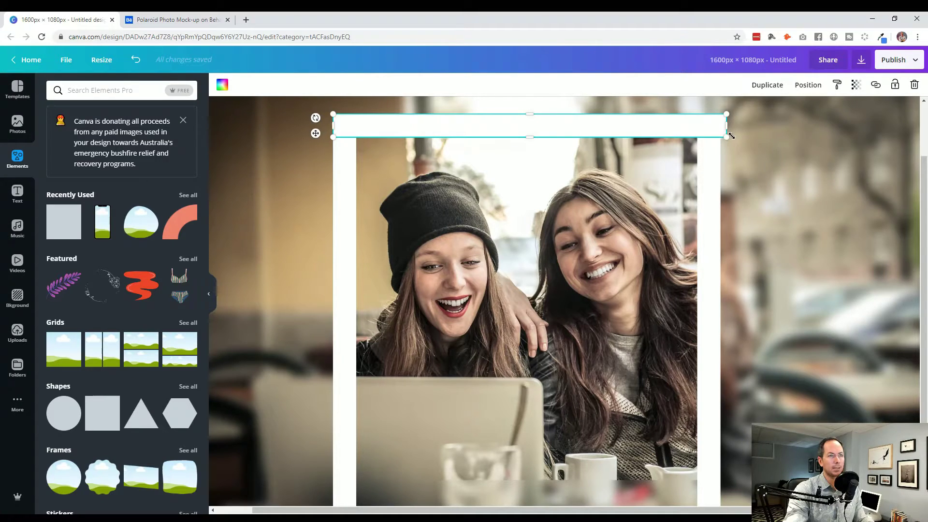
{"action": "mouse_move", "coordinate": [732, 127]}
{"action": "left_mouse_down"}
{"action": "mouse_move", "coordinate": [786, 127]}
{"action": "mouse_move", "coordinate": [722, 130]}
{"action": "mouse_move", "coordinate": [801, 126]}
{"action": "mouse_move", "coordinate": [706, 125]}
{"action": "mouse_move", "coordinate": [722, 134]}
{"action": "left_mouse_up"}
{"action": "left_click", "coordinate": [297, 248]}
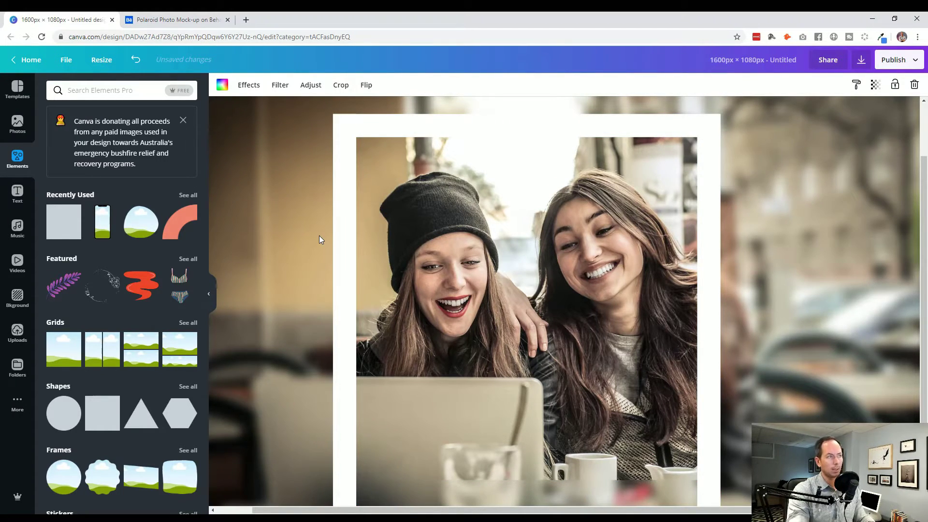
{"action": "left_click", "coordinate": [393, 127]}
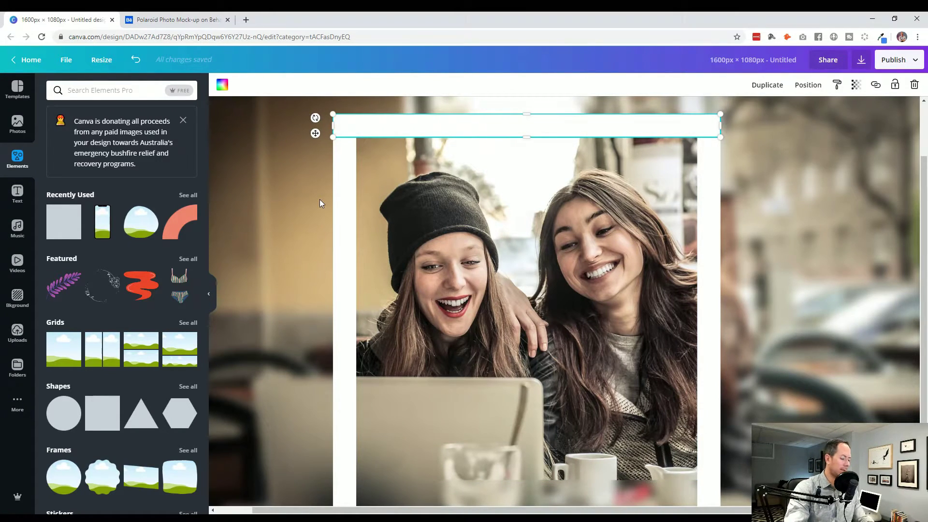
{"action": "left_click_drag", "start_coordinate": [382, 136], "coordinate": [380, 369]}
{"action": "left_click_drag", "start_coordinate": [527, 374], "coordinate": [527, 425]}
{"action": "left_click", "coordinate": [319, 463]}
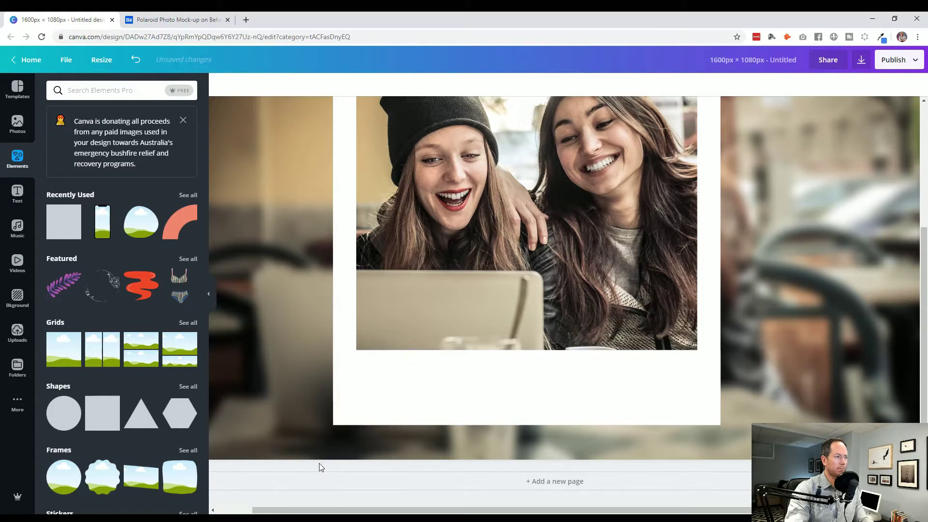
Step: Group the left, bottom, right and top strips with the photo and shrink it to about 765×825
{"action": "scroll", "coordinate": [319, 463], "scroll_direction": "down", "scroll_amount": 5}
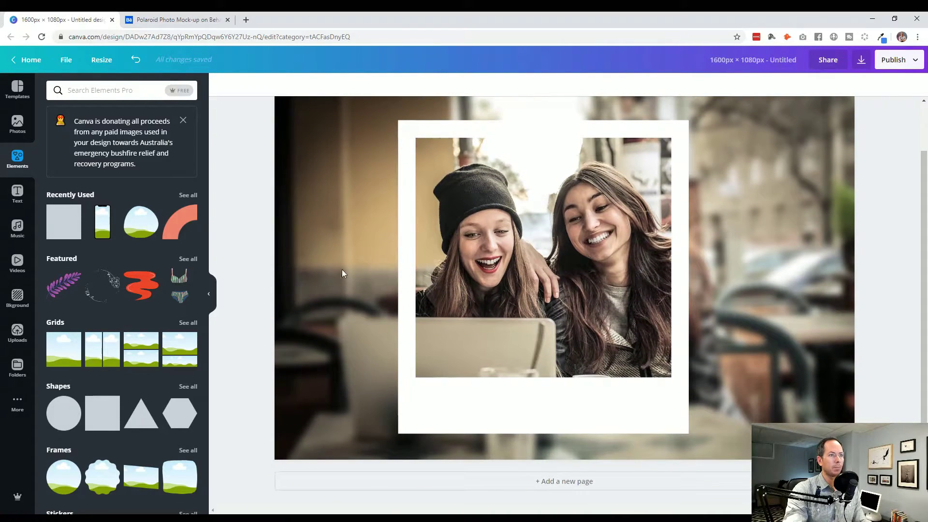
{"action": "left_click", "coordinate": [405, 259]}
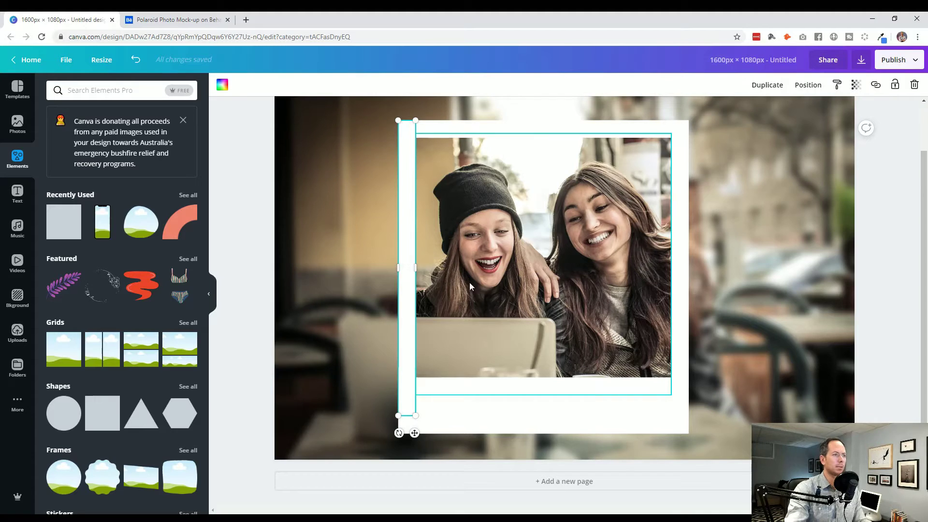
{"action": "left_click", "coordinate": [495, 410], "text": "shift"}
{"action": "left_click", "coordinate": [673, 319], "text": "shift"}
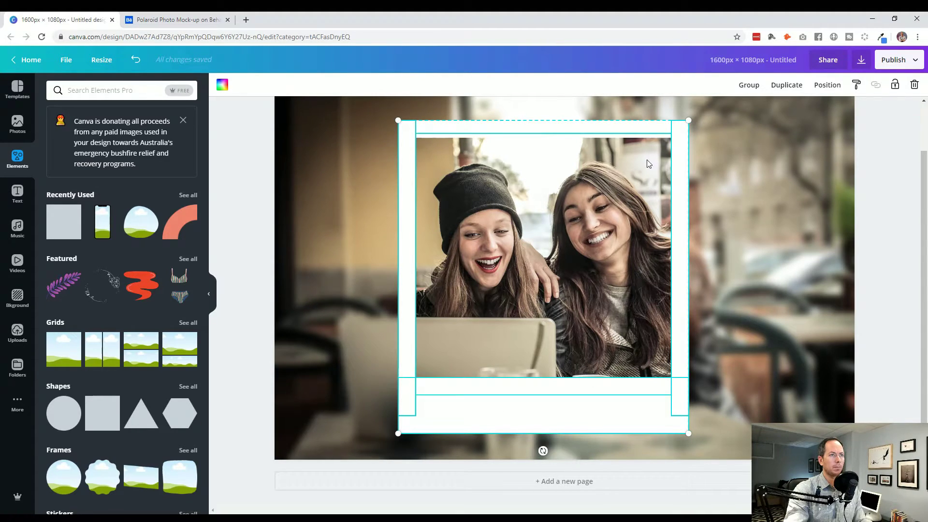
{"action": "left_click", "coordinate": [647, 136], "text": "shift"}
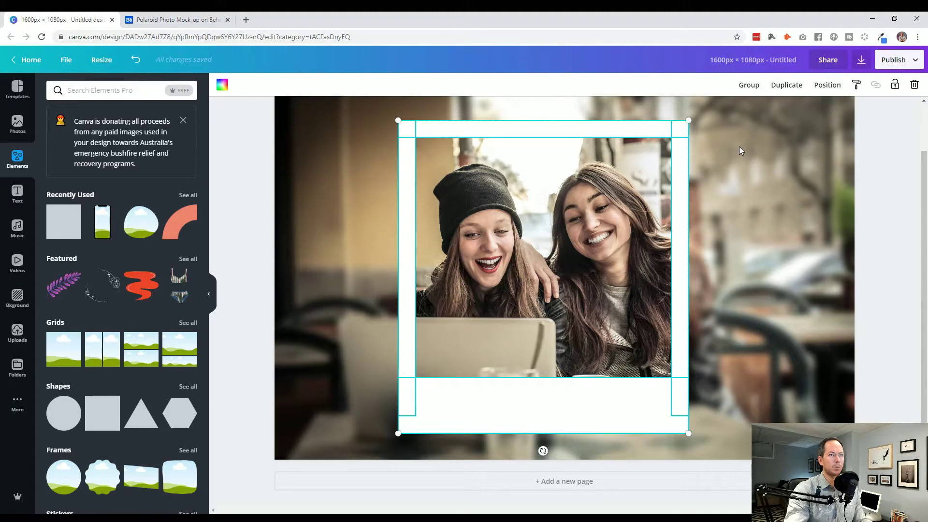
{"action": "left_click", "coordinate": [749, 86]}
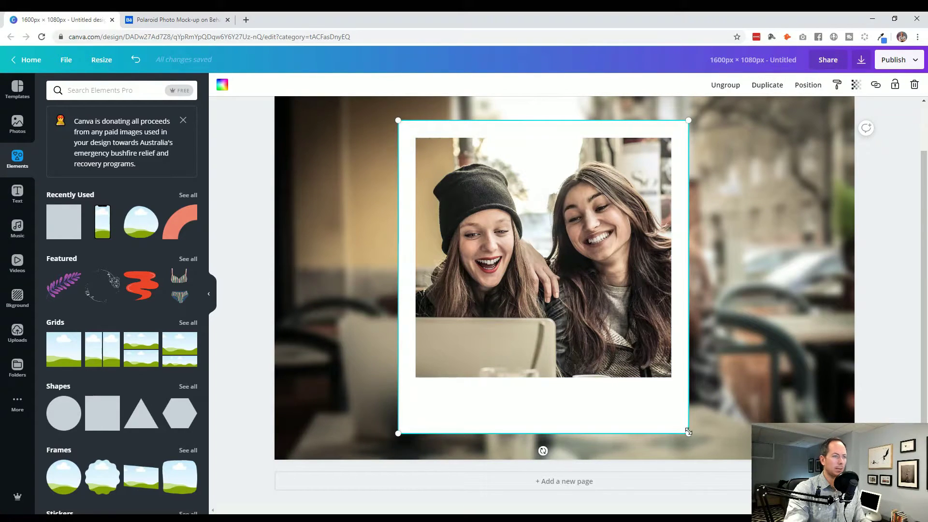
{"action": "mouse_move", "coordinate": [688, 431]}
{"action": "left_mouse_down"}
{"action": "mouse_move", "coordinate": [629, 373]}
{"action": "mouse_move", "coordinate": [686, 435]}
{"action": "mouse_move", "coordinate": [681, 426]}
{"action": "left_mouse_up"}
Step: Add the blurred dark shadow image from Uploads and size it under the Polaroid's bottom edge
{"action": "left_click", "coordinate": [880, 398]}
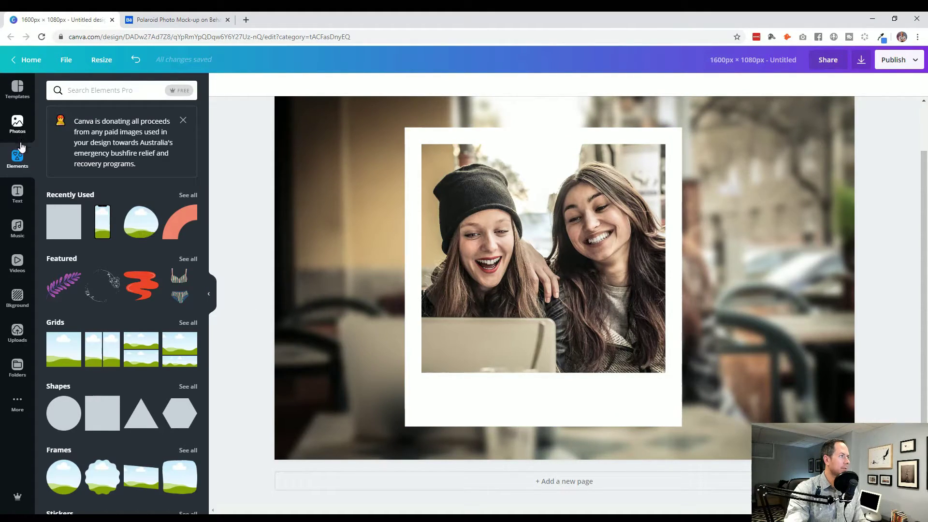
{"action": "left_click", "coordinate": [18, 333]}
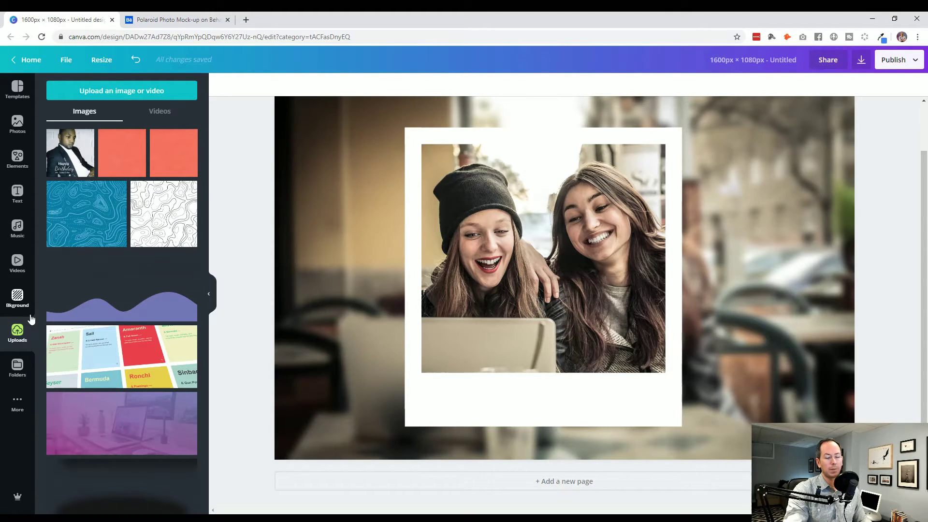
{"action": "scroll", "coordinate": [83, 340], "scroll_direction": "down", "scroll_amount": 1}
{"action": "scroll", "coordinate": [83, 339], "scroll_direction": "down", "scroll_amount": 1}
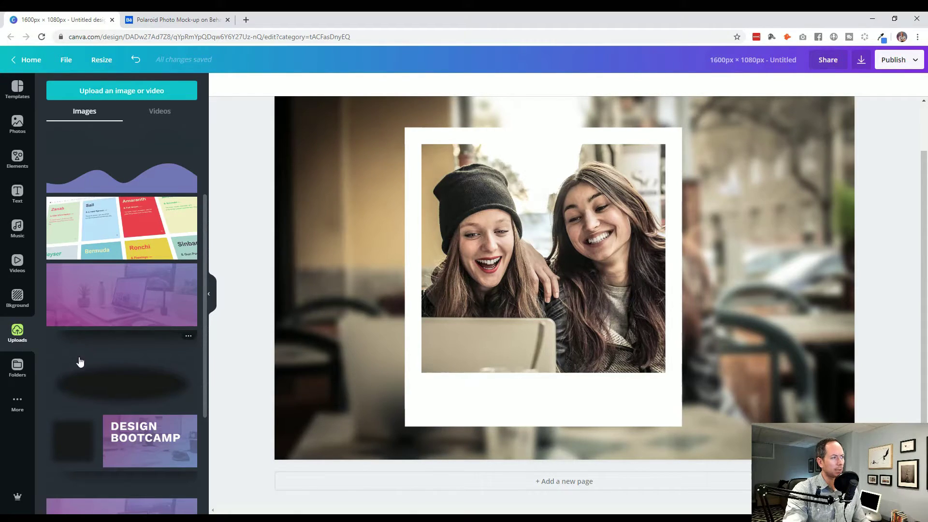
{"action": "left_click", "coordinate": [115, 386]}
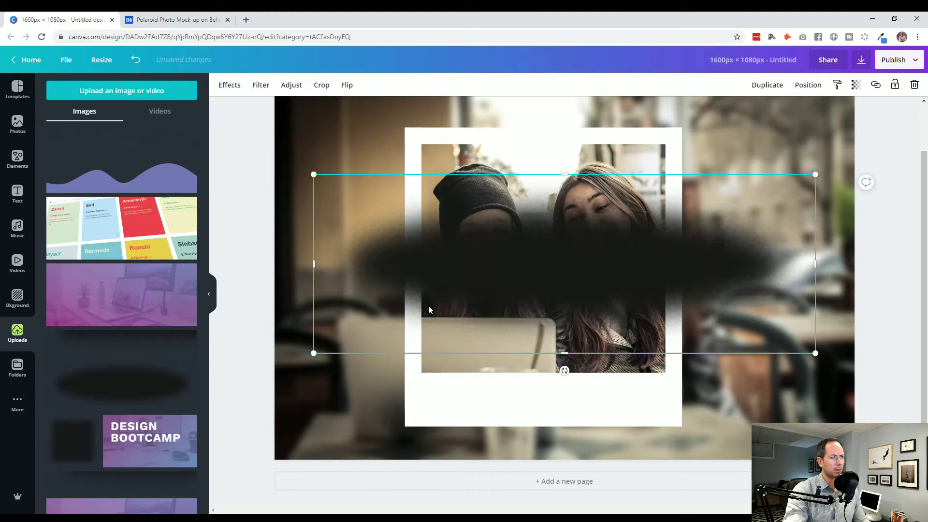
{"action": "left_click_drag", "start_coordinate": [496, 280], "coordinate": [494, 299]}
{"action": "left_click_drag", "start_coordinate": [313, 208], "coordinate": [449, 287]}
{"action": "left_click_drag", "start_coordinate": [607, 324], "coordinate": [524, 398]}
{"action": "left_click_drag", "start_coordinate": [375, 337], "coordinate": [435, 359]}
{"action": "left_click_drag", "start_coordinate": [575, 409], "coordinate": [543, 405]}
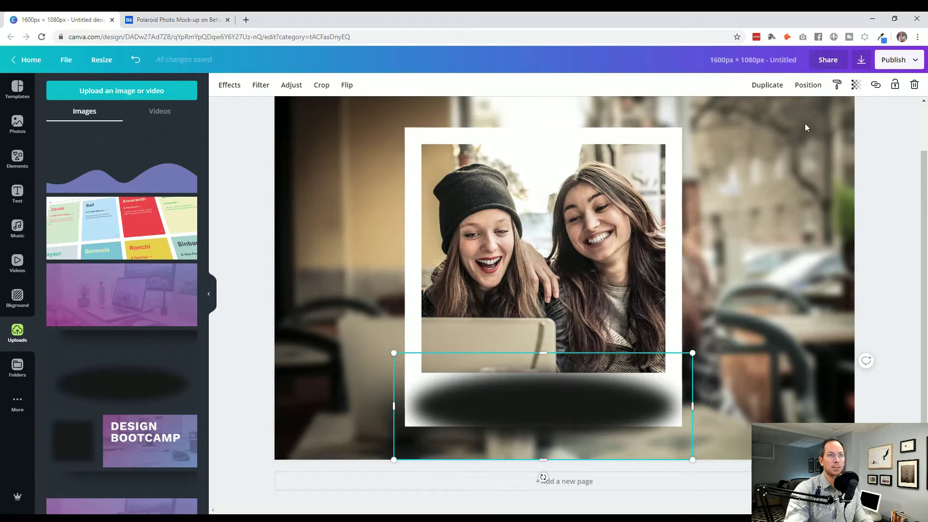
Step: Duplicate the shadow, send it backward behind the Polaroid, and lower it slightly to about 675×241
{"action": "left_click", "coordinate": [767, 86]}
{"action": "left_click", "coordinate": [808, 86]}
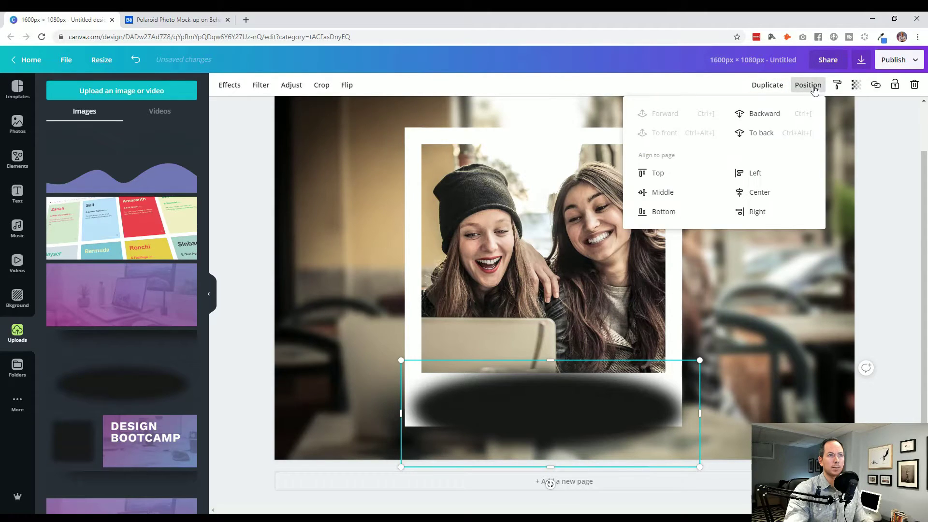
{"action": "left_click", "coordinate": [641, 418]}
{"action": "left_click_drag", "start_coordinate": [639, 418], "coordinate": [632, 410]}
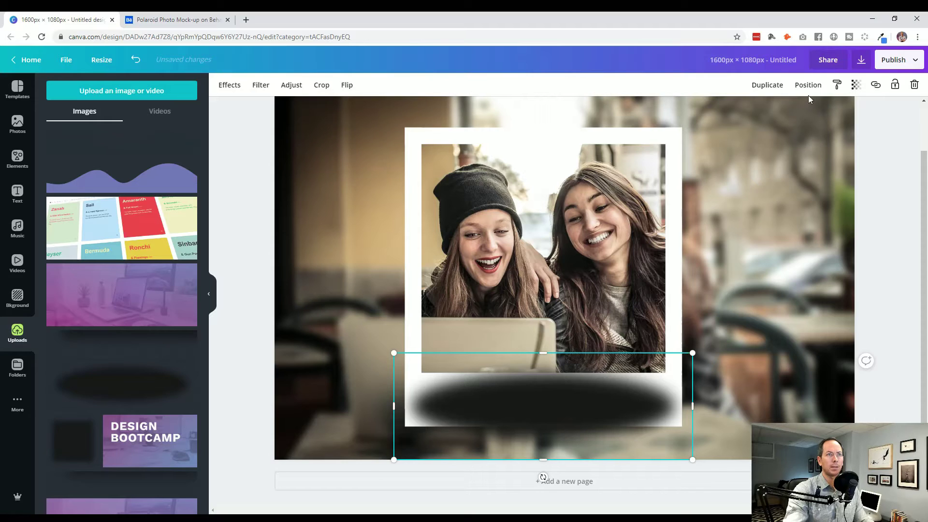
{"action": "left_click", "coordinate": [809, 87]}
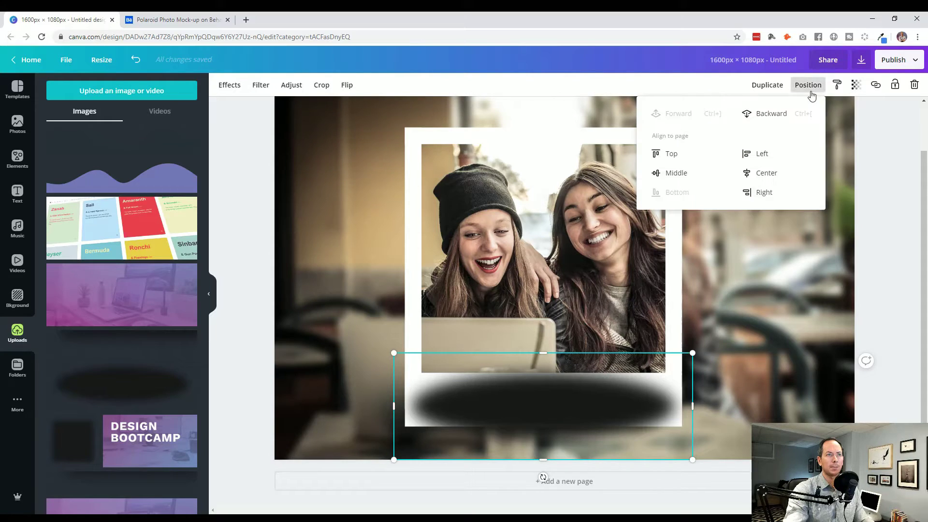
{"action": "left_click", "coordinate": [789, 114]}
{"action": "left_click", "coordinate": [830, 347]}
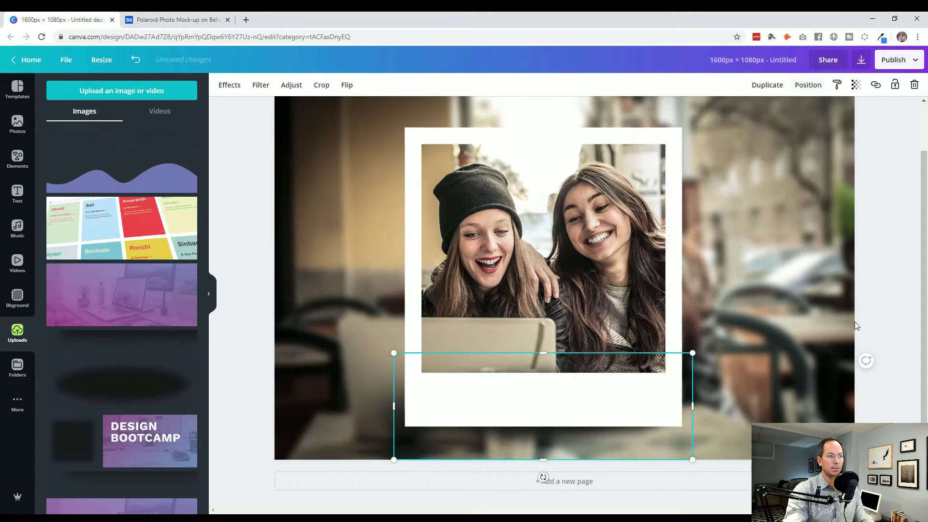
{"action": "left_click_drag", "start_coordinate": [552, 442], "coordinate": [552, 458]}
{"action": "left_click_drag", "start_coordinate": [396, 369], "coordinate": [423, 391]}
Step: Nudge the first shadow, then remove it and discard a trial dark square shadow
{"action": "key", "text": "Down"}
{"action": "key", "text": "Down"}
{"action": "key", "text": "Down"}
{"action": "key", "text": "Down"}
{"action": "key", "text": "Down"}
{"action": "key", "text": "Down"}
{"action": "key", "text": "Down"}
{"action": "key", "text": "Down"}
{"action": "key", "text": "Down"}
{"action": "key", "text": "Down"}
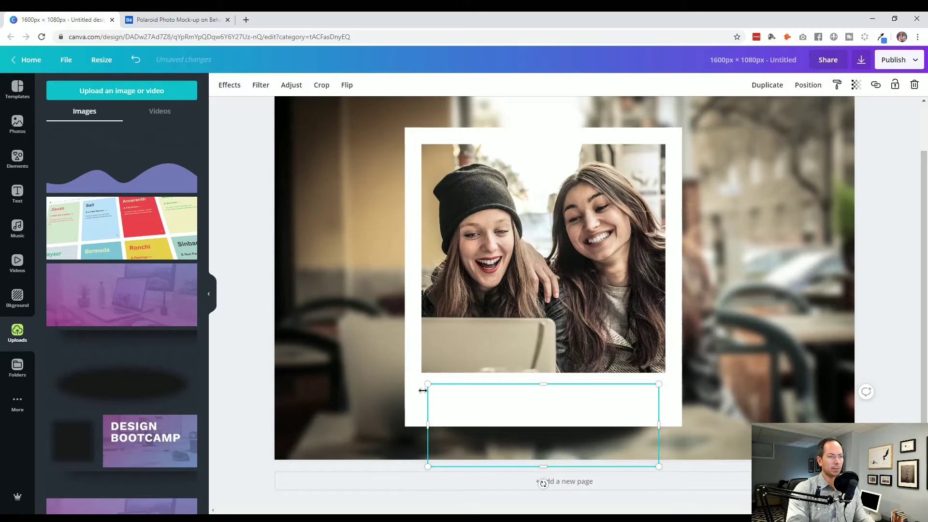
{"action": "key", "text": "Up"}
{"action": "key", "text": "Up"}
{"action": "key", "text": "Up"}
{"action": "key", "text": "Up"}
{"action": "key", "text": "Up"}
{"action": "key", "text": "Up"}
{"action": "key", "text": "Up"}
{"action": "key", "text": "Up"}
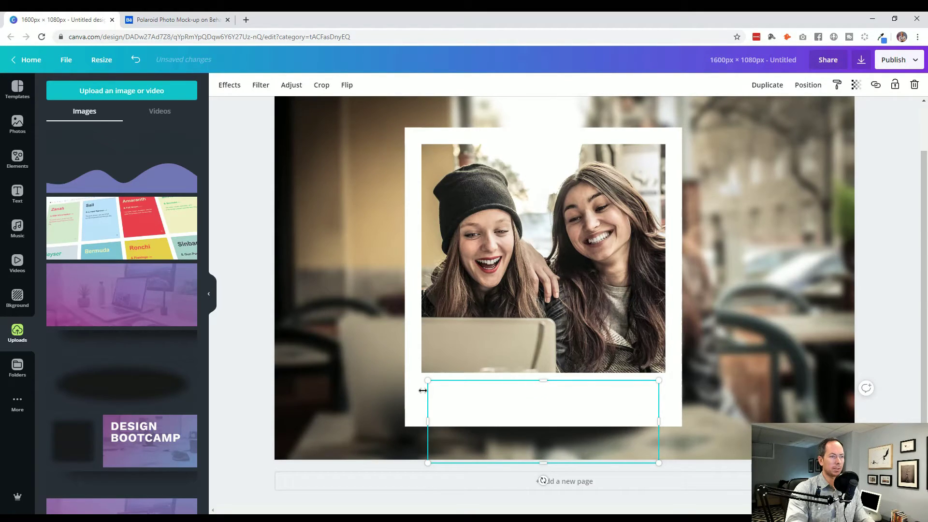
{"action": "left_click_drag", "start_coordinate": [497, 429], "coordinate": [529, 478]}
{"action": "key", "text": "Escape"}
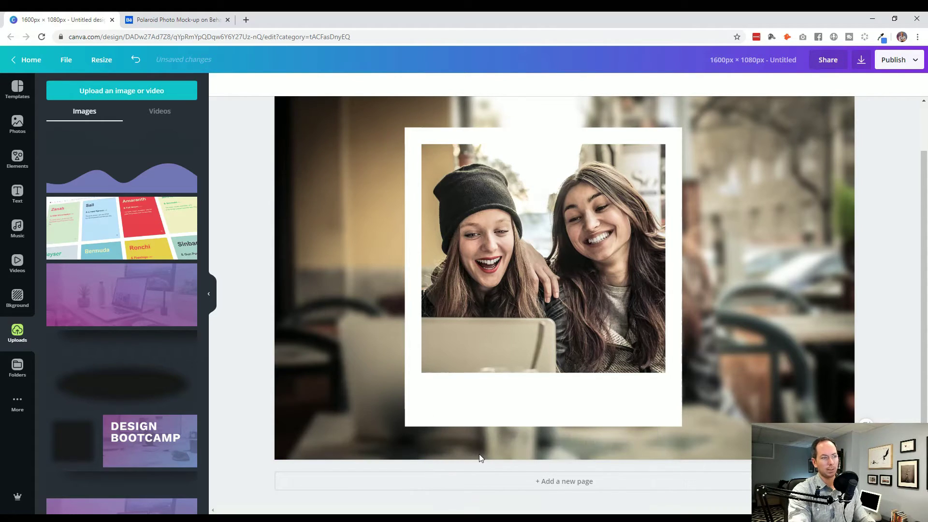
{"action": "left_click", "coordinate": [90, 440]}
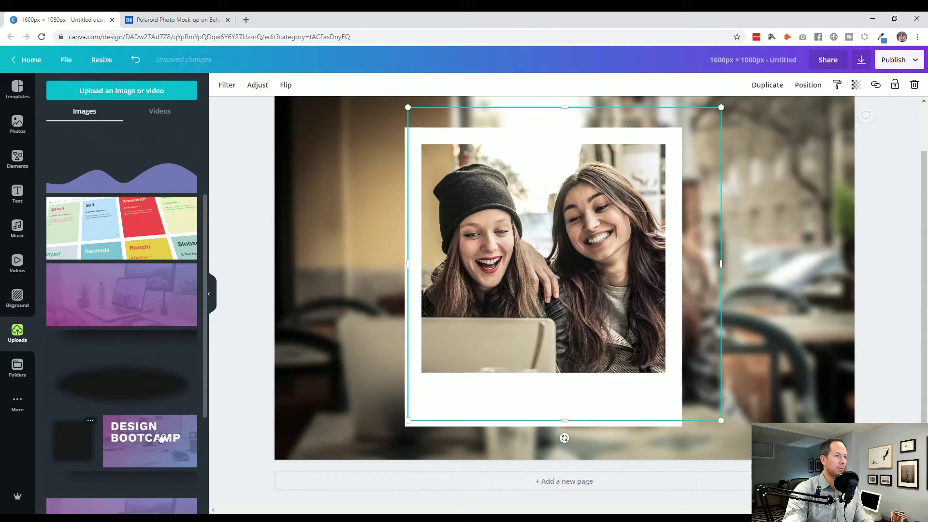
{"action": "left_click_drag", "start_coordinate": [496, 227], "coordinate": [491, 234]}
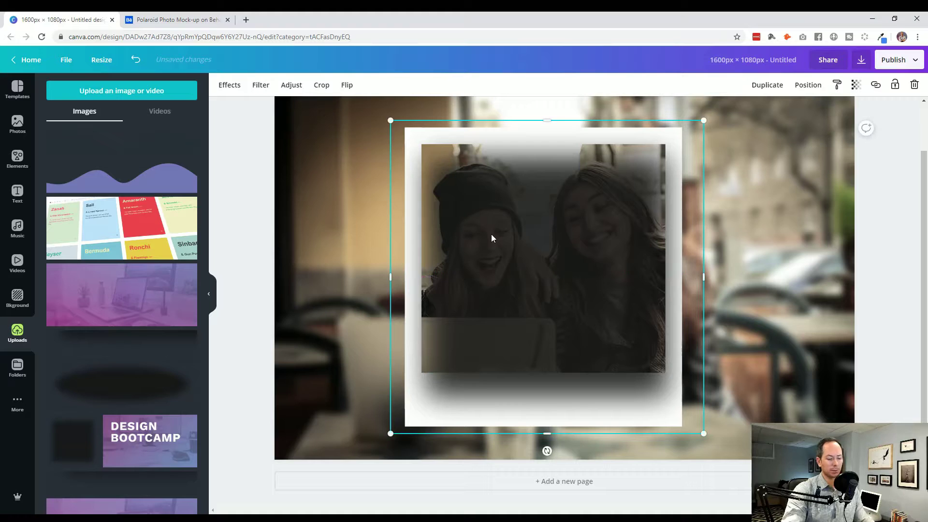
{"action": "key", "text": "Delete"}
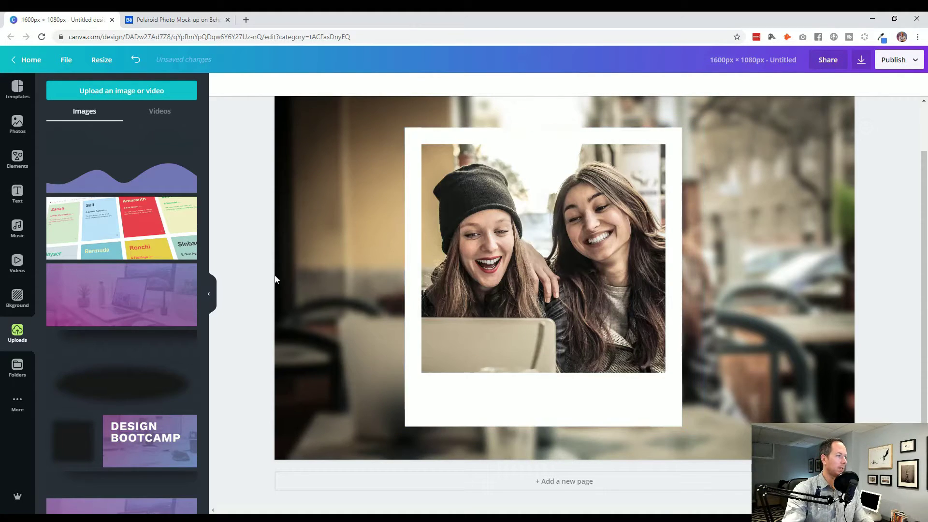
Step: Add the gradient shadow band and stretch it under the Polaroid to about 765×102
{"action": "left_click", "coordinate": [115, 482]}
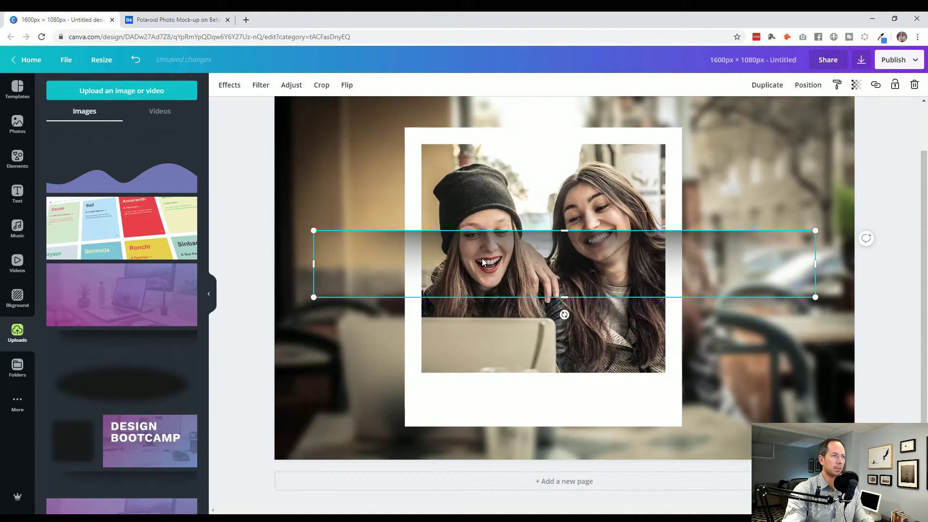
{"action": "left_click_drag", "start_coordinate": [479, 255], "coordinate": [499, 431]}
{"action": "left_click_drag", "start_coordinate": [332, 404], "coordinate": [462, 438]}
{"action": "left_click_drag", "start_coordinate": [673, 462], "coordinate": [678, 464]}
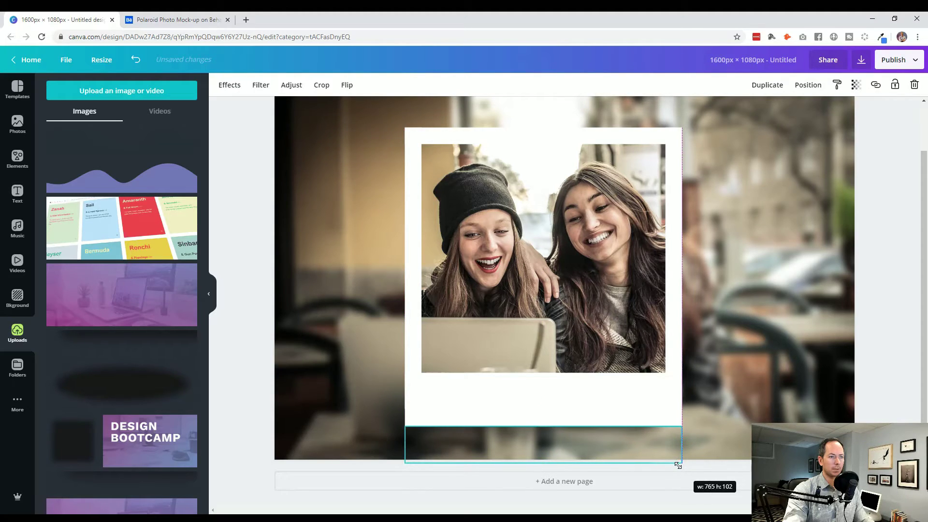
Step: Snap the existing shadow strip onto the Polaroid's bottom edge and stretch it rightward
{"action": "left_click", "coordinate": [884, 391]}
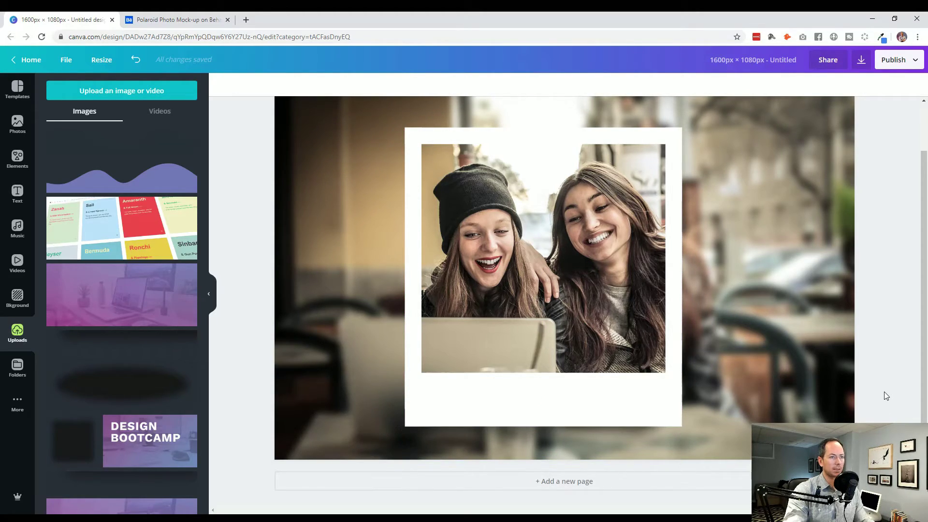
{"action": "left_click", "coordinate": [601, 448]}
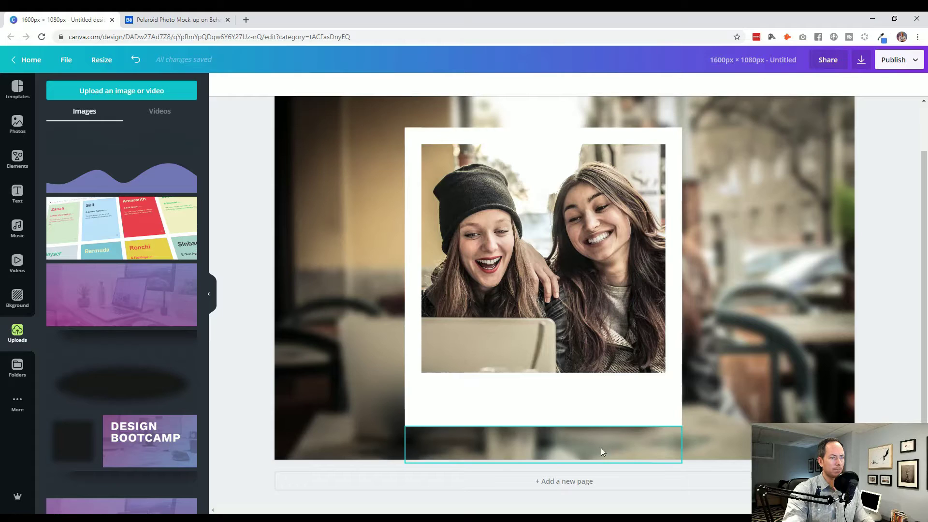
{"action": "left_click", "coordinate": [901, 390]}
{"action": "left_click", "coordinate": [638, 435]}
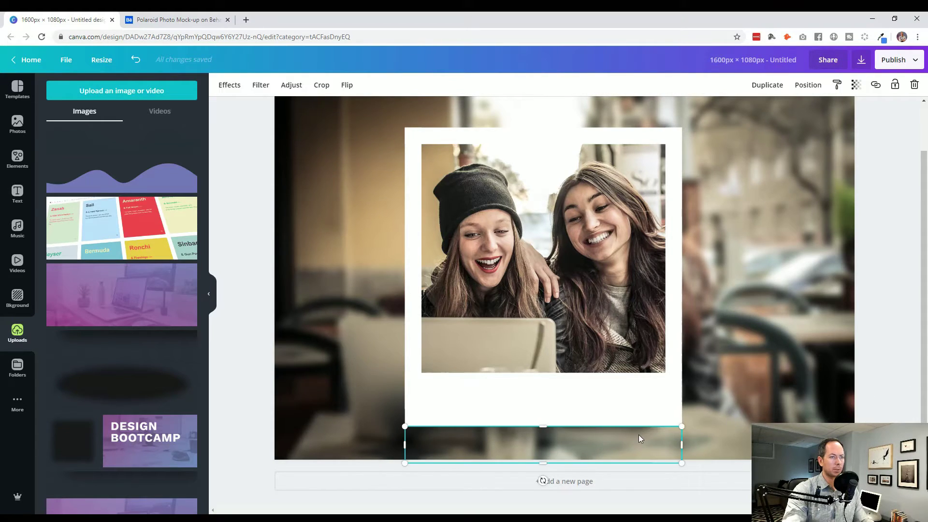
{"action": "left_click", "coordinate": [898, 392]}
{"action": "left_click", "coordinate": [603, 432]}
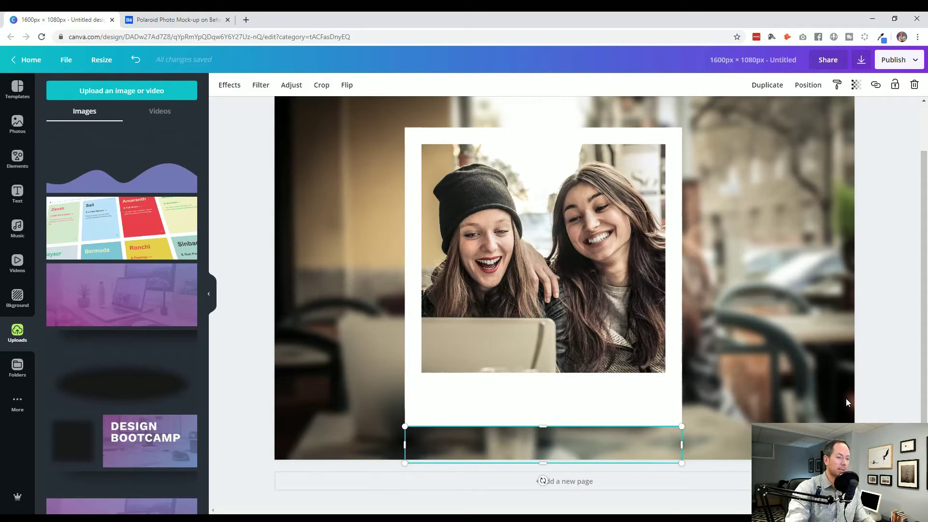
{"action": "left_click", "coordinate": [879, 390]}
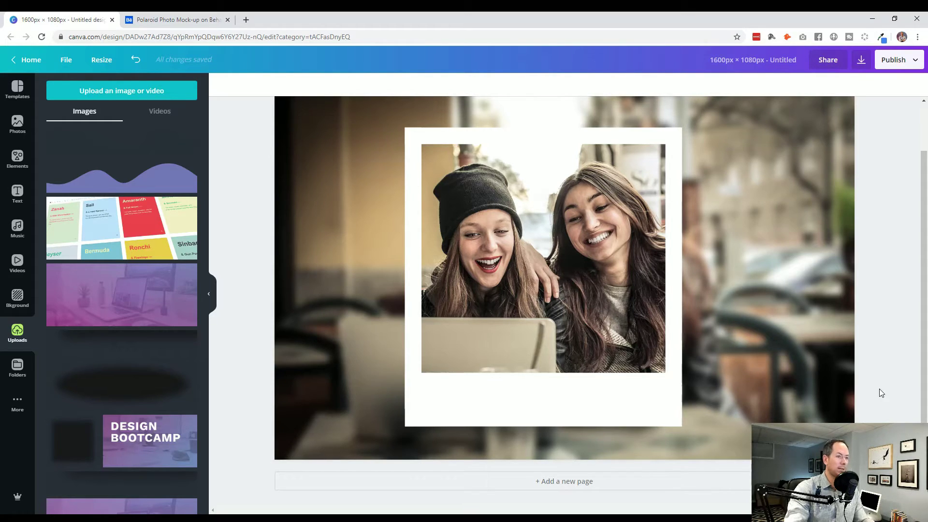
{"action": "left_click", "coordinate": [496, 442]}
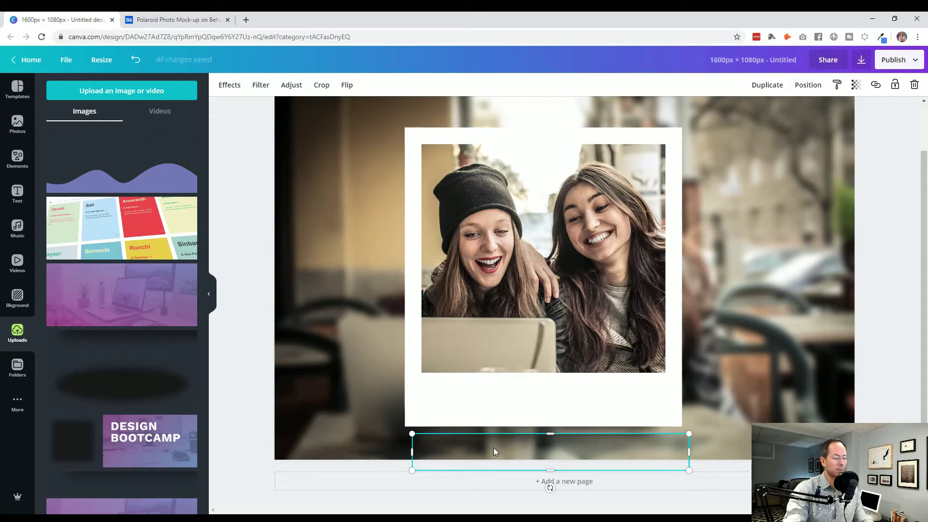
{"action": "left_click_drag", "start_coordinate": [494, 447], "coordinate": [486, 441]}
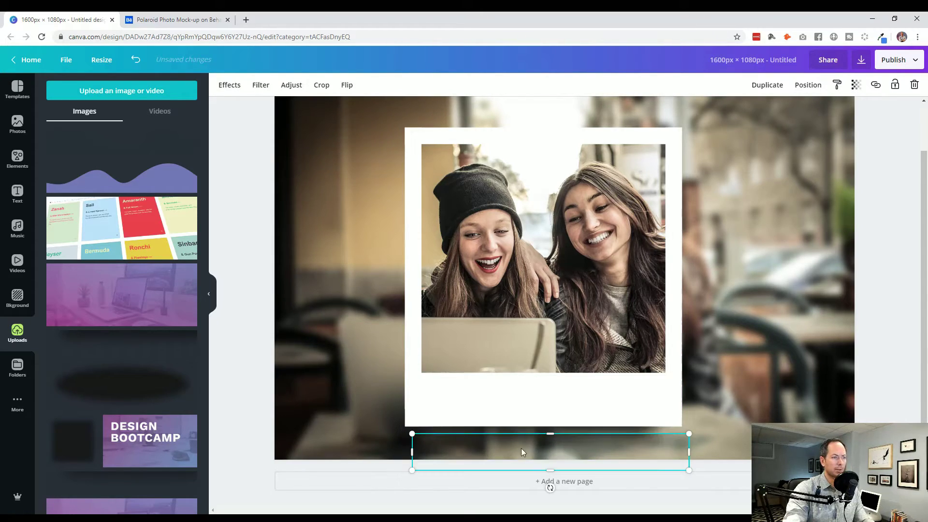
{"action": "left_click_drag", "start_coordinate": [516, 449], "coordinate": [500, 439]}
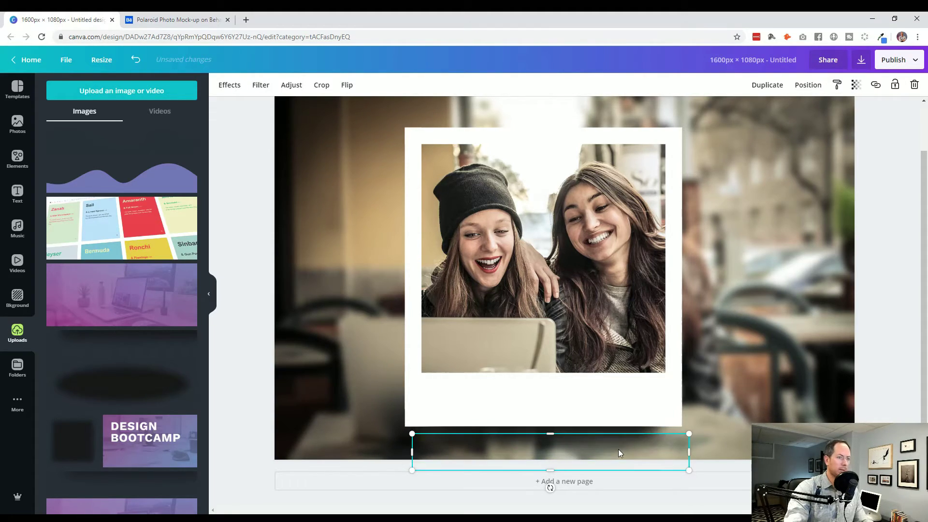
{"action": "left_click_drag", "start_coordinate": [588, 445], "coordinate": [655, 443]}
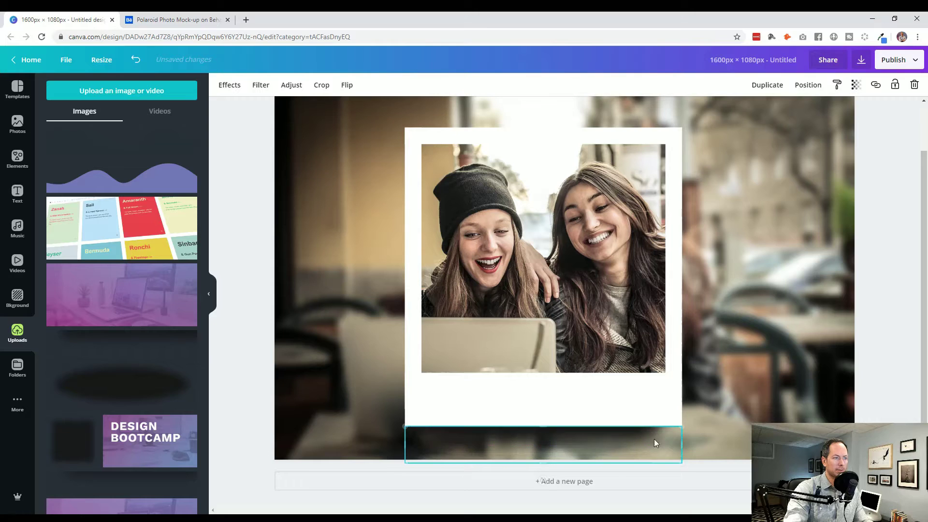
Step: Fine-tune the shadow strip's position just beneath the Polaroid
{"action": "left_click", "coordinate": [882, 393]}
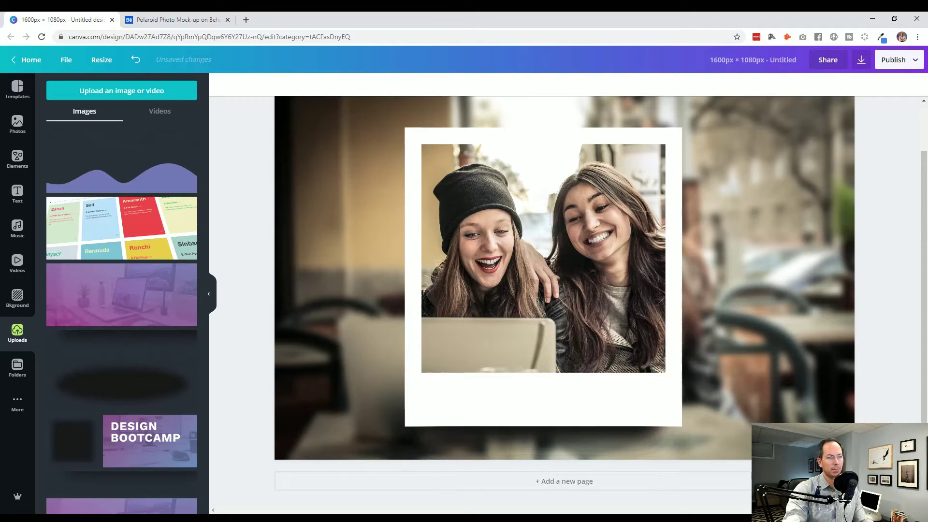
{"action": "left_click", "coordinate": [655, 446]}
{"action": "mouse_move", "coordinate": [654, 447]}
{"action": "left_mouse_down"}
{"action": "mouse_move", "coordinate": [686, 457]}
{"action": "mouse_move", "coordinate": [657, 441]}
{"action": "mouse_move", "coordinate": [666, 457]}
{"action": "left_mouse_up"}
{"action": "left_click", "coordinate": [875, 403]}
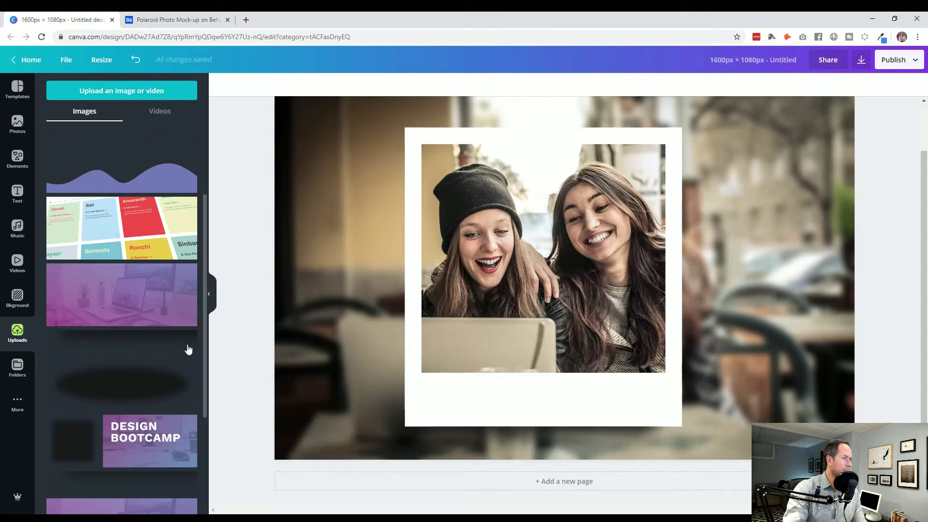
Step: Add the dark shadow gradient from Uploads under the Polaroid and stretch it to its width
{"action": "left_click", "coordinate": [159, 341]}
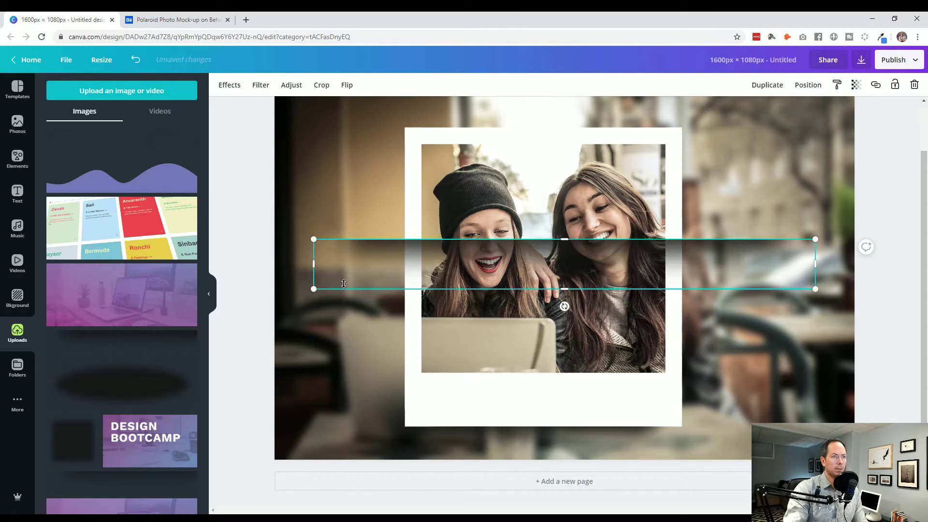
{"action": "left_click_drag", "start_coordinate": [381, 261], "coordinate": [473, 448]}
{"action": "left_click_drag", "start_coordinate": [905, 476], "coordinate": [686, 443]}
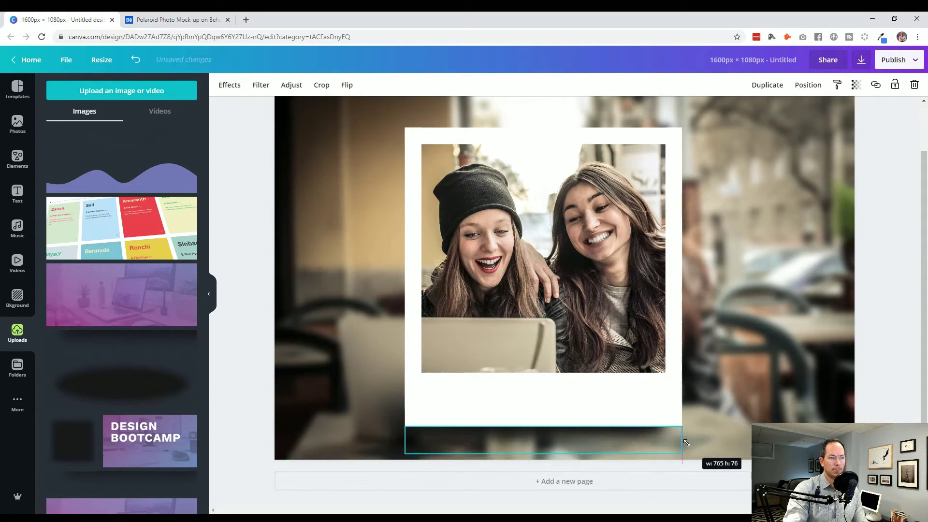
{"action": "left_click", "coordinate": [889, 405]}
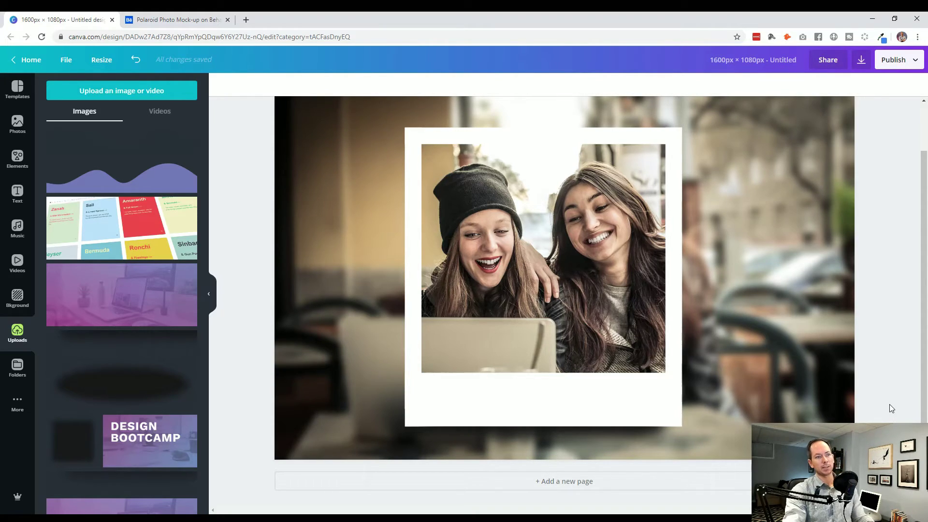
Step: Check the café background's Blur value of 10, then bring up its Filter choices
{"action": "left_click", "coordinate": [800, 320]}
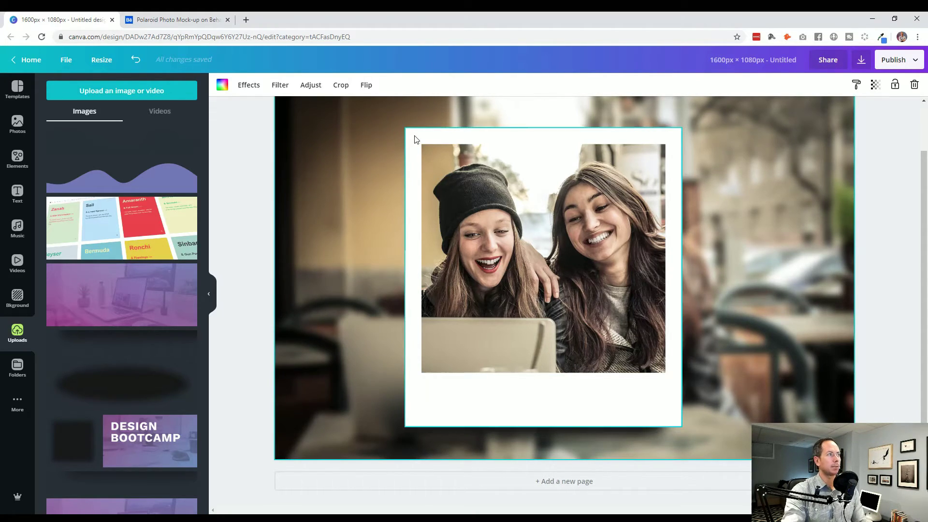
{"action": "left_click", "coordinate": [309, 86]}
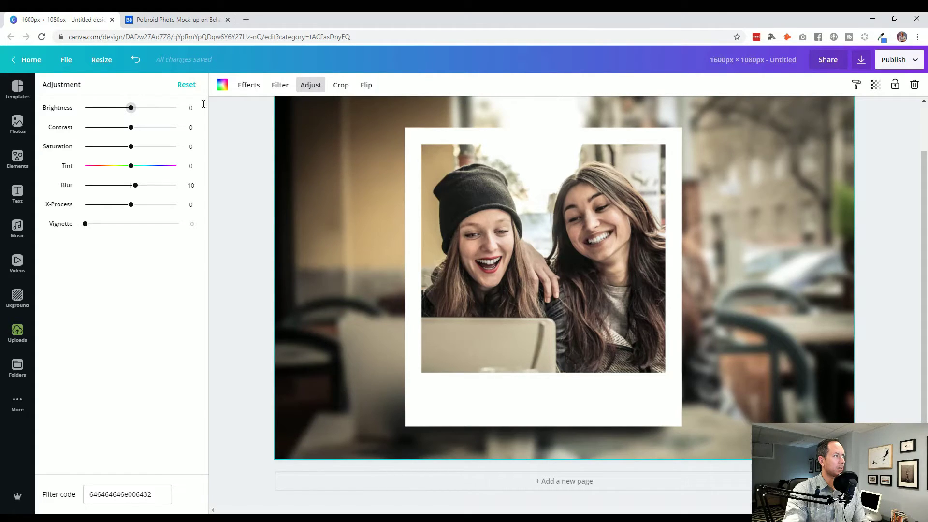
{"action": "left_click", "coordinate": [279, 85]}
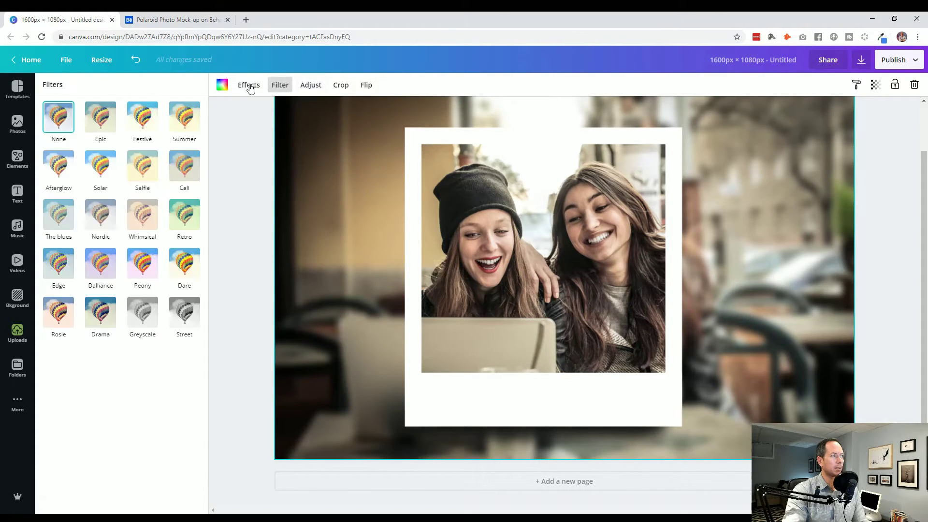
Step: Add the grey square from Elements' Recently Used to the page
{"action": "left_click", "coordinate": [249, 86]}
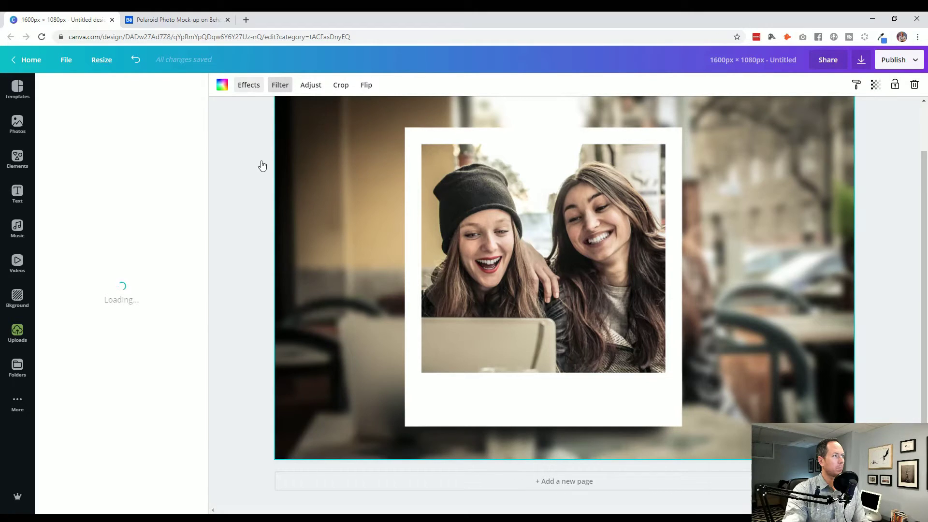
{"action": "left_click", "coordinate": [279, 87]}
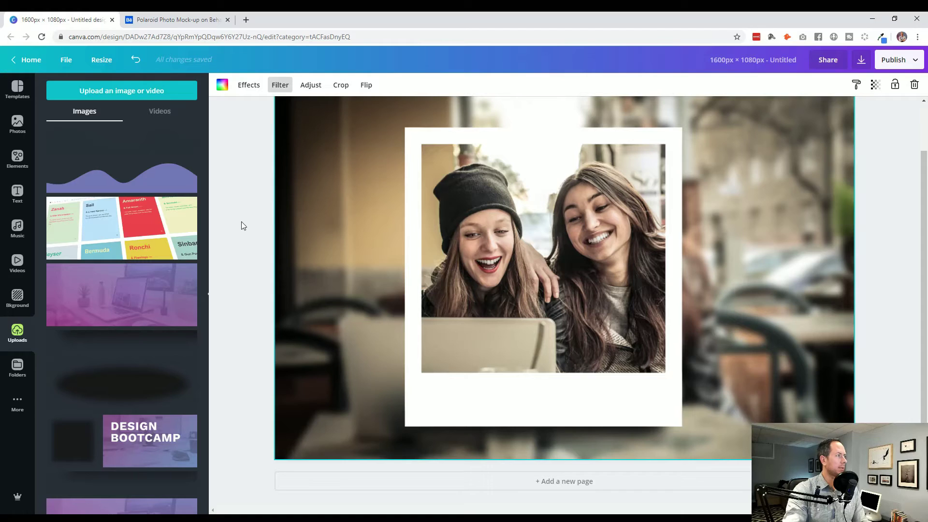
{"action": "left_click", "coordinate": [19, 125]}
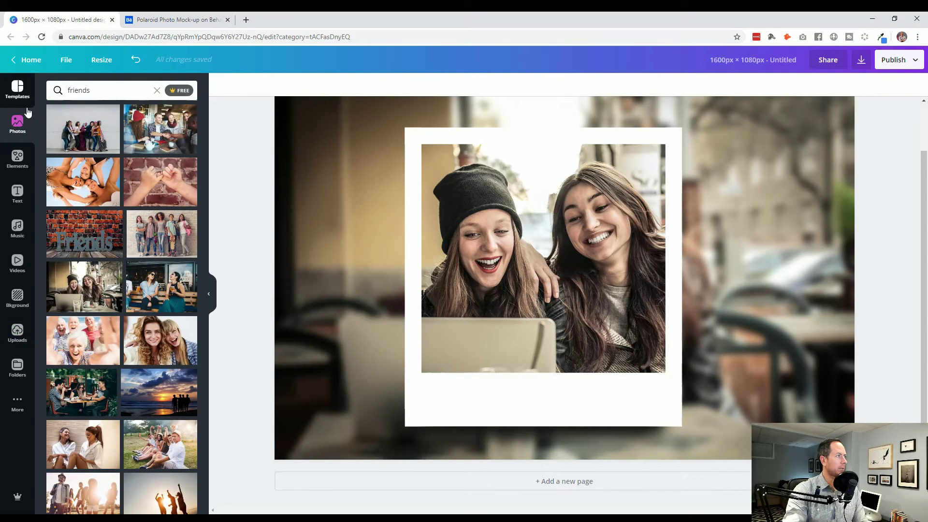
{"action": "left_click", "coordinate": [18, 159]}
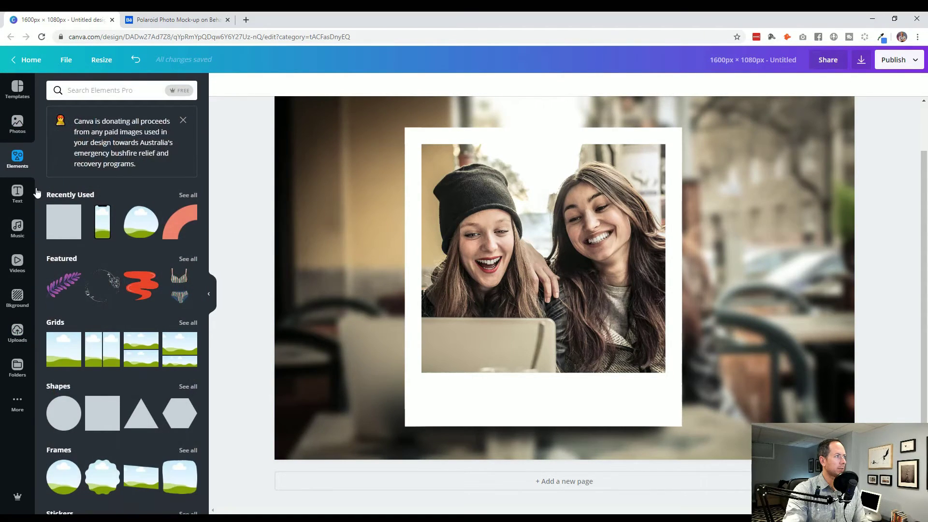
{"action": "left_click", "coordinate": [63, 222]}
Step: Align the square to the page top-left, resize it to 980×980, then widen it to 1,600
{"action": "left_click_drag", "start_coordinate": [439, 140], "coordinate": [306, 124]}
{"action": "scroll", "coordinate": [257, 159], "scroll_direction": "up", "scroll_amount": 2}
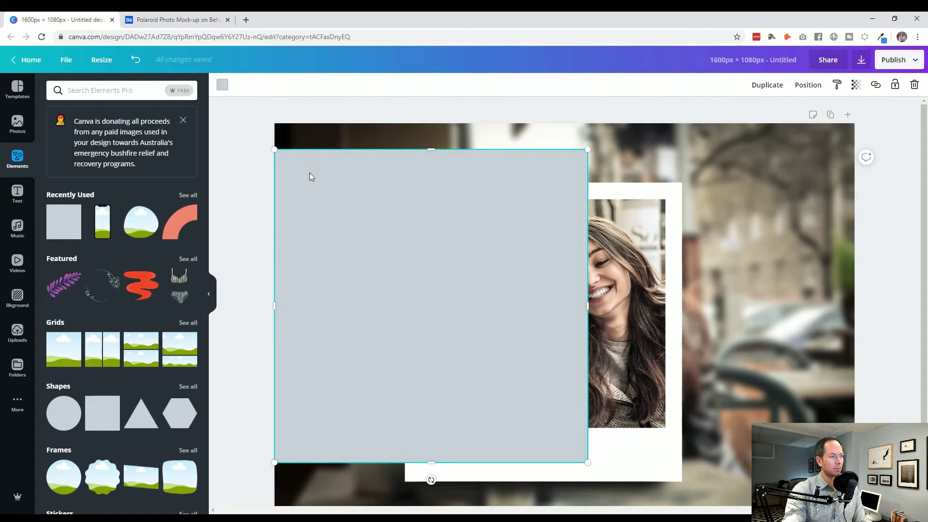
{"action": "scroll", "coordinate": [378, 189], "scroll_direction": "down", "scroll_amount": 1}
{"action": "left_click_drag", "start_coordinate": [379, 189], "coordinate": [369, 167]}
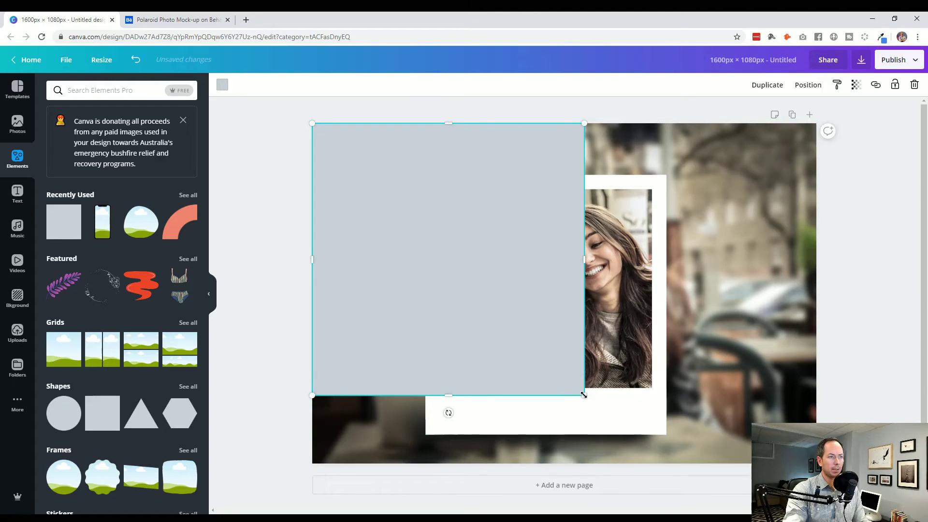
{"action": "left_click_drag", "start_coordinate": [584, 395], "coordinate": [692, 417]}
{"action": "left_click_drag", "start_coordinate": [653, 290], "coordinate": [820, 293]}
{"action": "left_click", "coordinate": [857, 288]}
{"action": "left_click", "coordinate": [816, 290]}
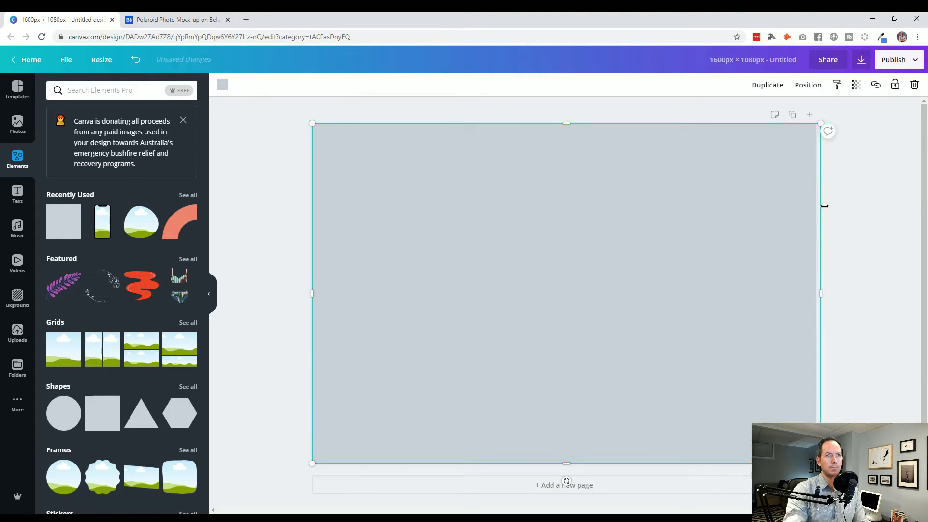
Step: Send the rectangle behind the Polaroid, set transparency to 83, and make it white
{"action": "left_click", "coordinate": [816, 86]}
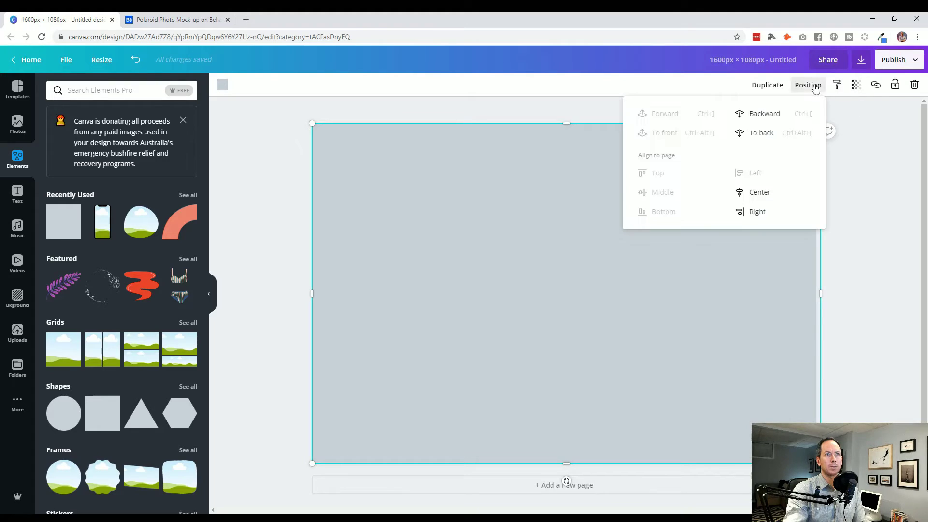
{"action": "left_click", "coordinate": [768, 133]}
{"action": "left_click", "coordinate": [856, 85]}
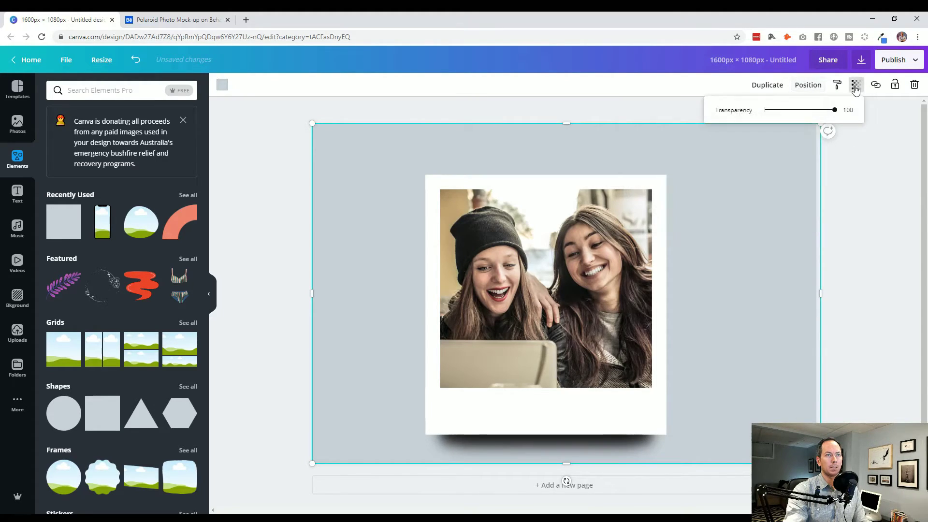
{"action": "left_click_drag", "start_coordinate": [832, 110], "coordinate": [792, 112]}
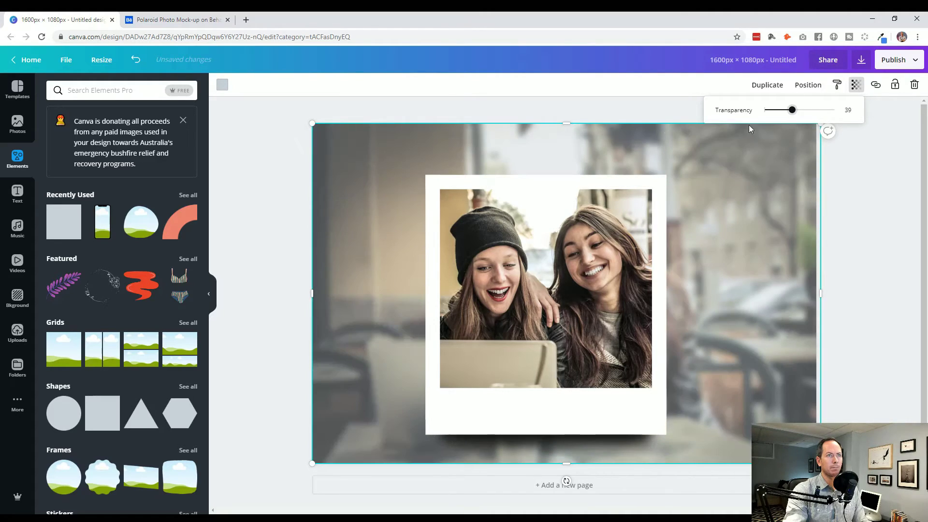
{"action": "left_click", "coordinate": [222, 85]}
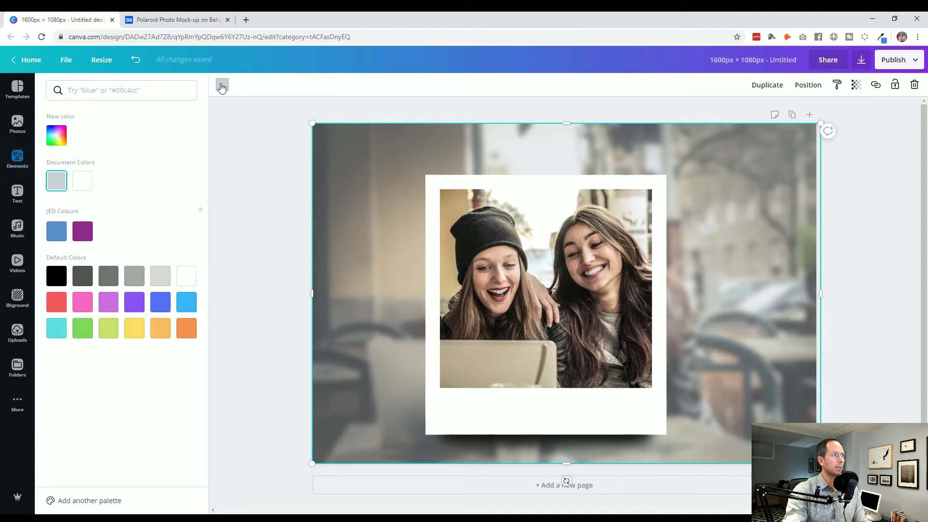
{"action": "left_click", "coordinate": [83, 180]}
{"action": "key", "text": "Escape"}
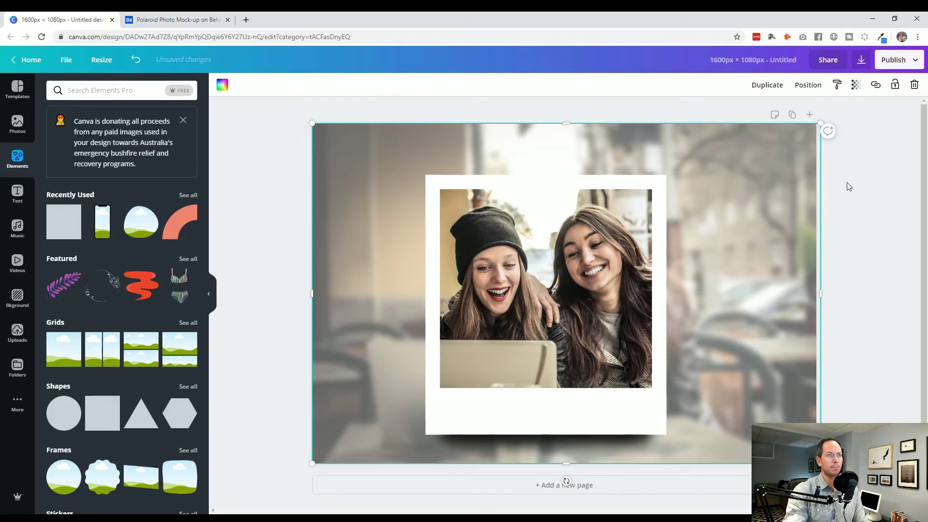
Step: Stretch the overlay past the left, top and bottom page edges to about 1,632×1,109
{"action": "left_click_drag", "start_coordinate": [309, 292], "coordinate": [304, 292]}
{"action": "left_click_drag", "start_coordinate": [564, 129], "coordinate": [563, 118]}
{"action": "left_click_drag", "start_coordinate": [559, 463], "coordinate": [561, 468]}
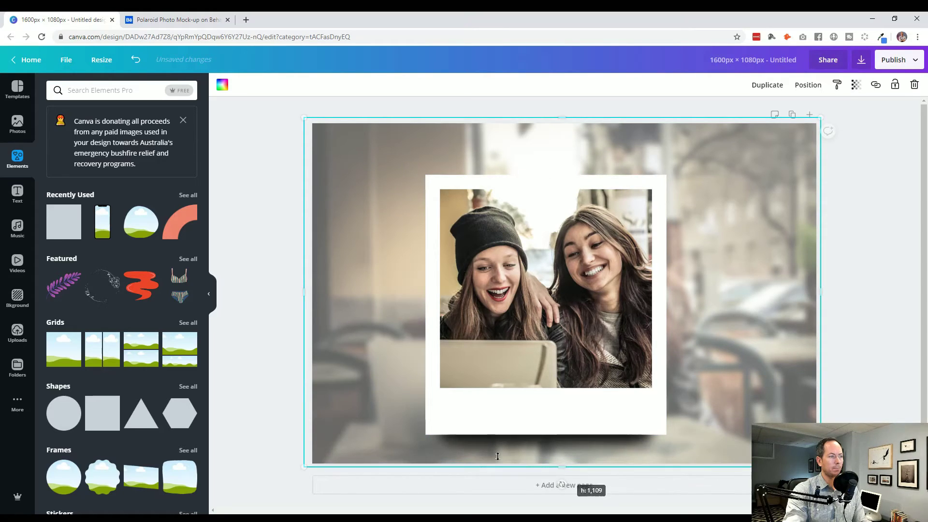
{"action": "left_click", "coordinate": [261, 420]}
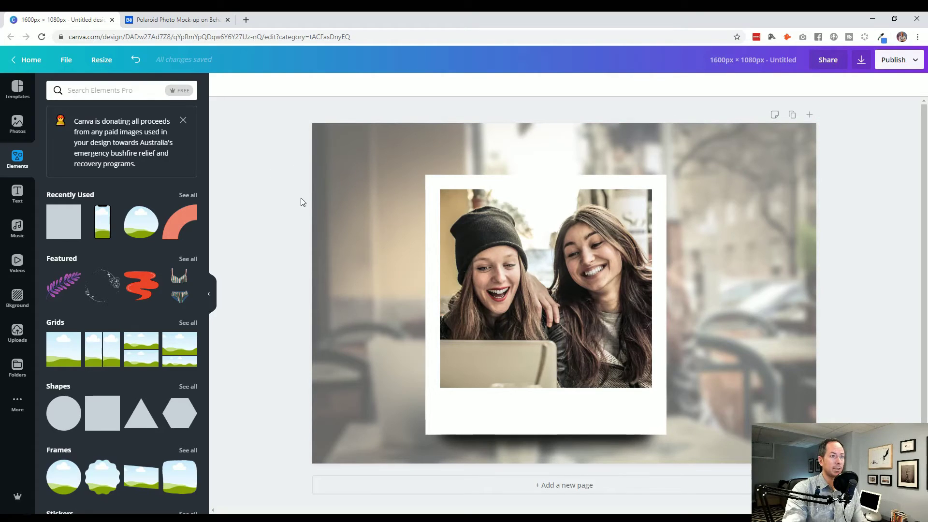
{"action": "left_click", "coordinate": [367, 200]}
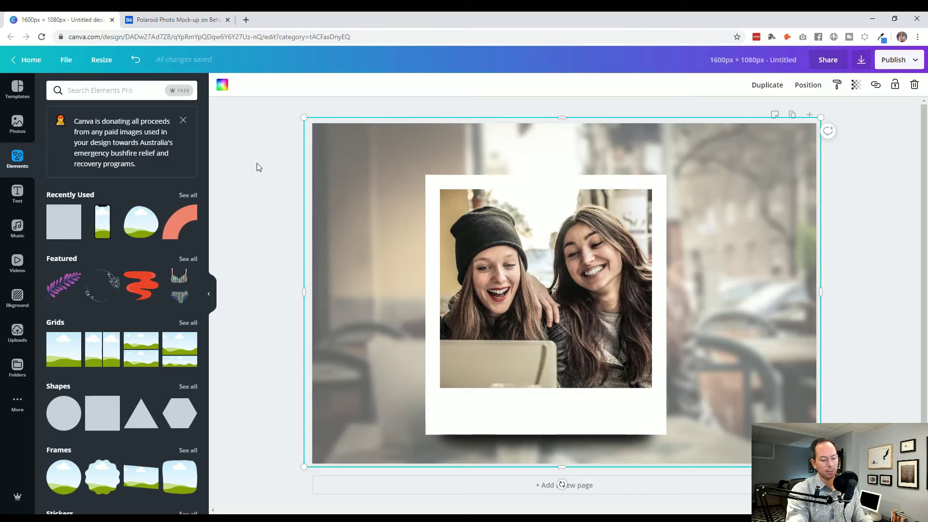
{"action": "key", "text": "Delete"}
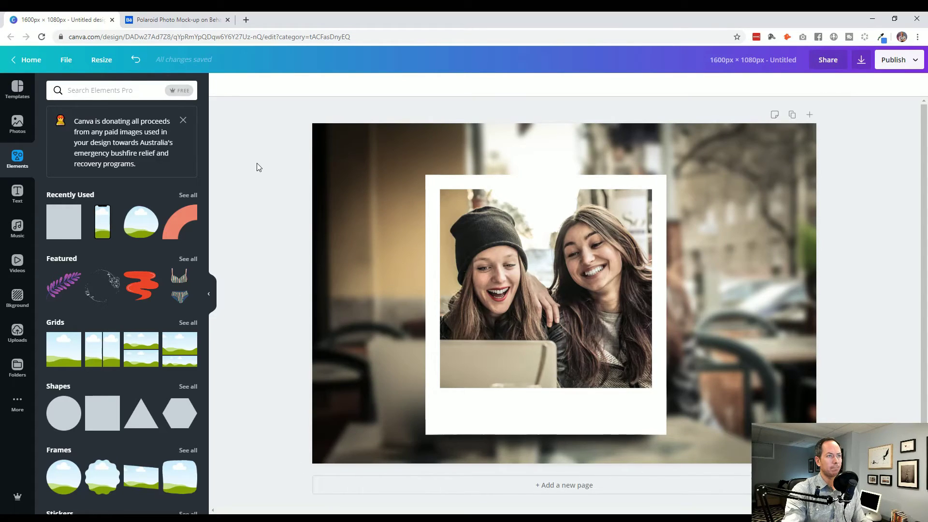
{"action": "key", "text": "ctrl+z"}
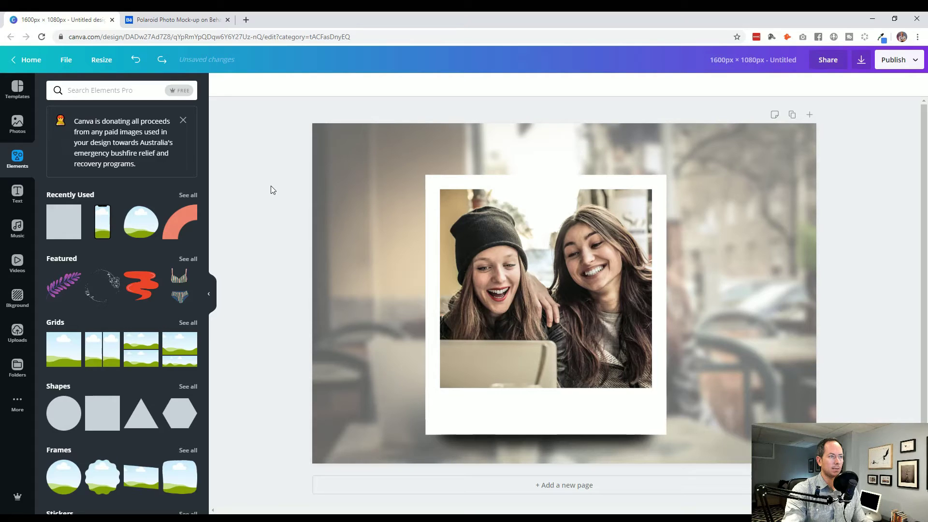
{"action": "left_click", "coordinate": [368, 221]}
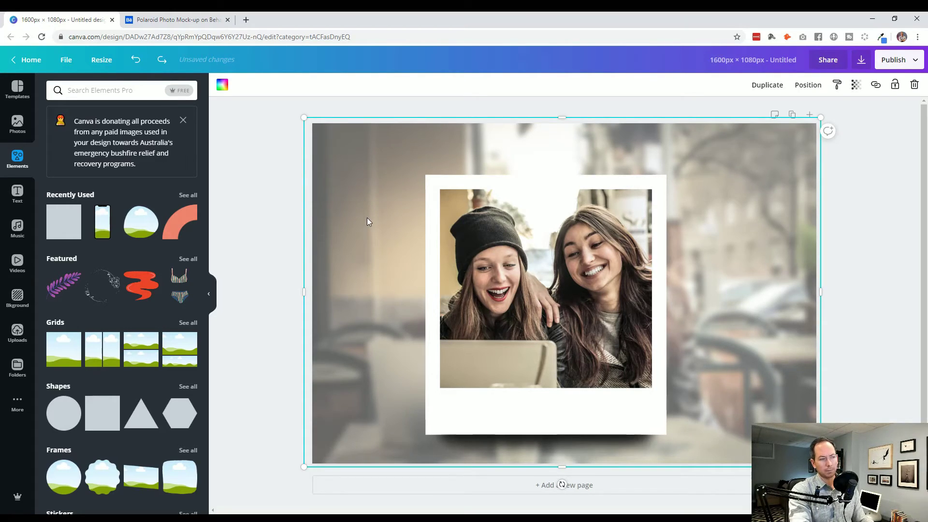
{"action": "key", "text": "ctrl+d"}
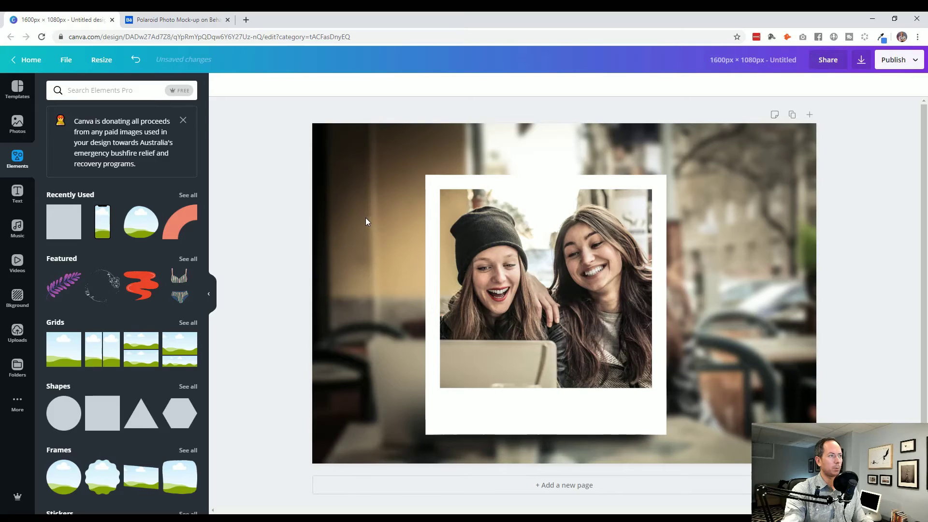
{"action": "key", "text": "Delete"}
{"action": "key", "text": "ctrl+z"}
{"action": "key", "text": "Delete"}
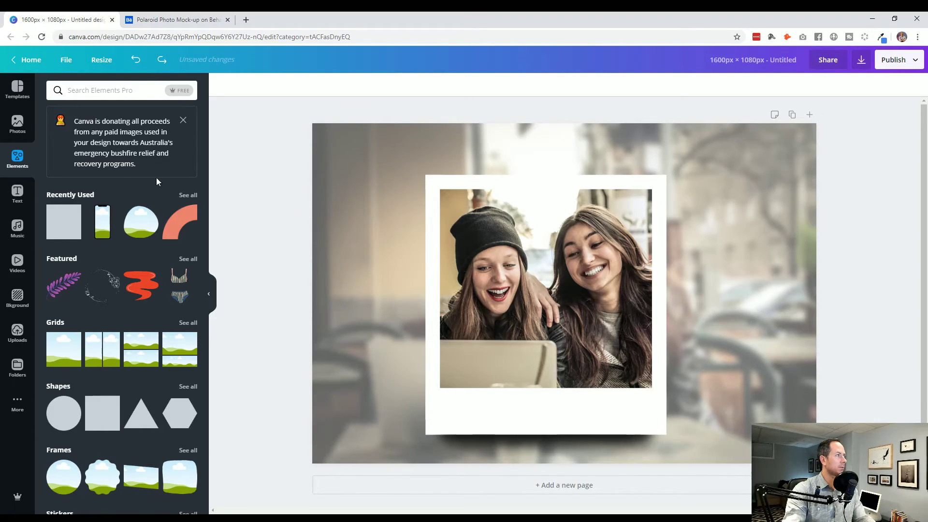
Step: Add a heading reading 'We Can Design!' and place it in the Polaroid's white bottom margin
{"action": "left_click", "coordinate": [19, 195]}
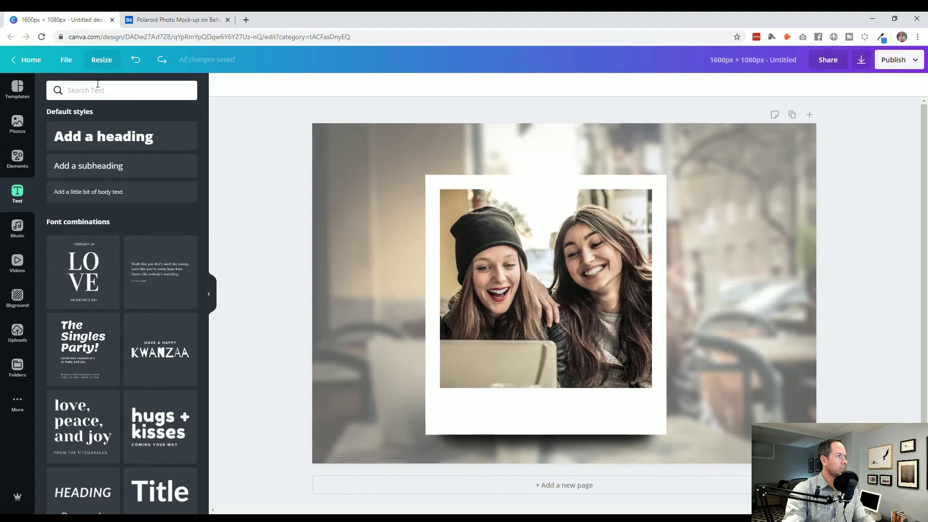
{"action": "scroll", "coordinate": [133, 191], "scroll_direction": "down", "scroll_amount": 5}
{"action": "scroll", "coordinate": [140, 205], "scroll_direction": "up", "scroll_amount": 5}
{"action": "left_click", "coordinate": [108, 142]}
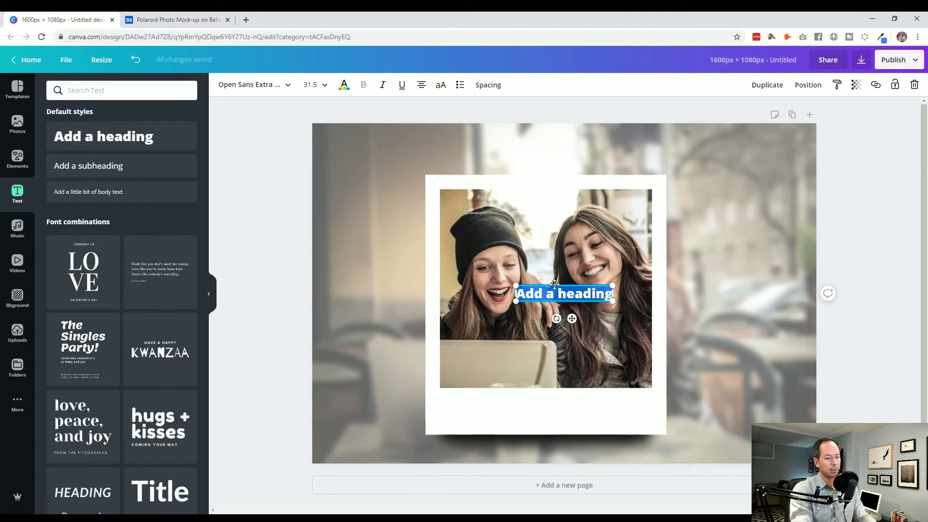
{"action": "type", "text": "We Can De"}
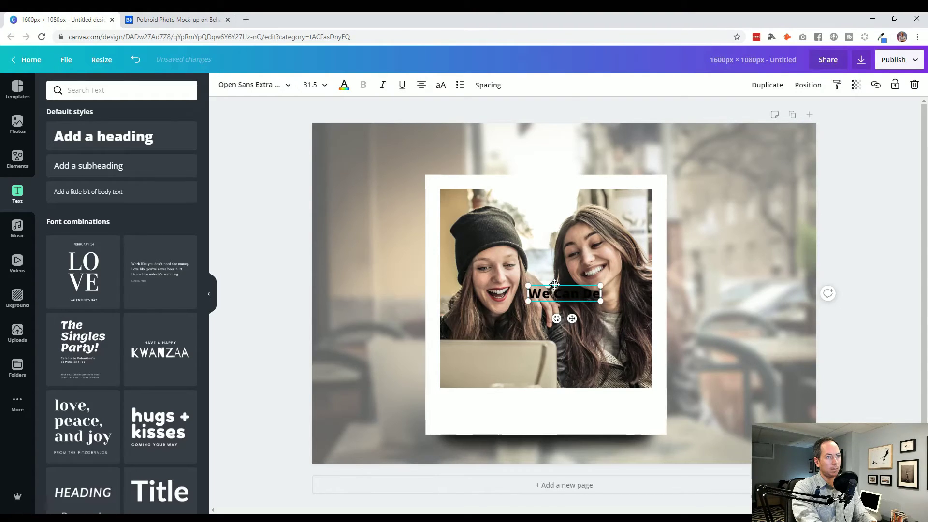
{"action": "type", "text": "sign!"}
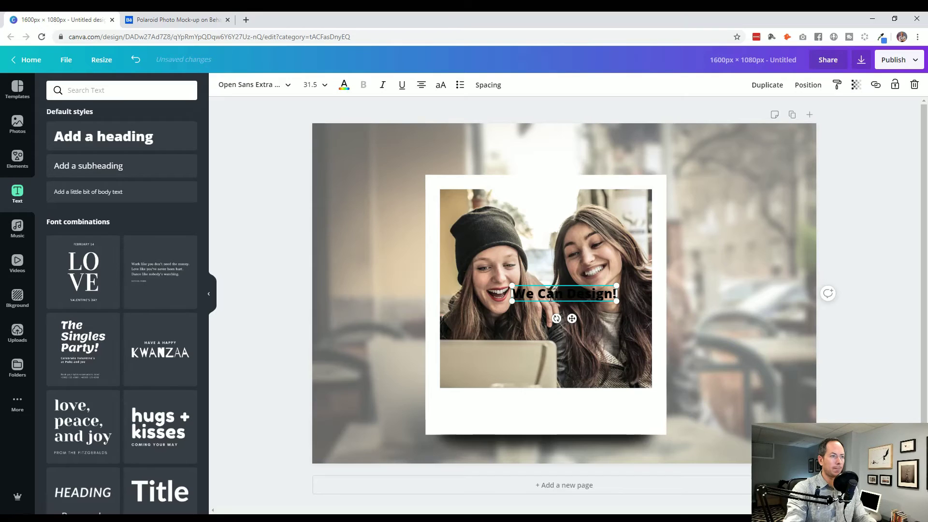
{"action": "left_click_drag", "start_coordinate": [547, 301], "coordinate": [483, 420]}
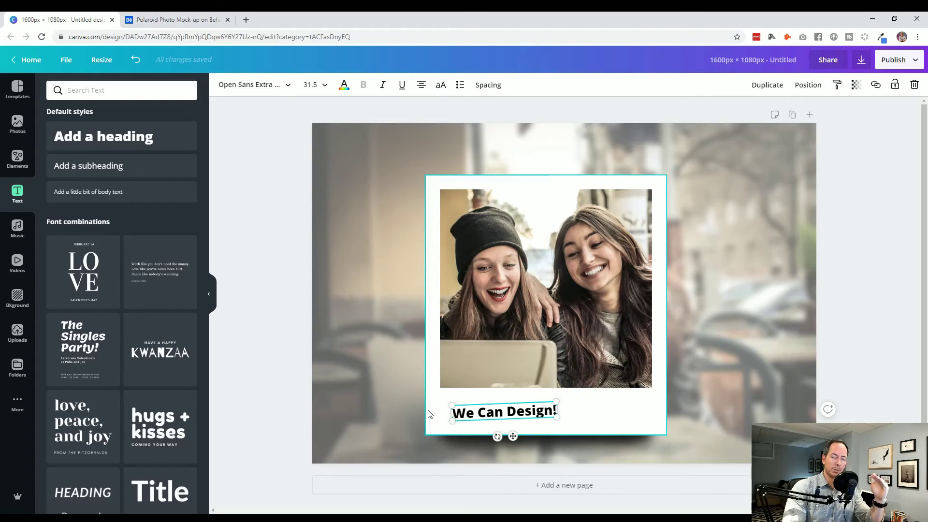
Step: Try the Abys and Adele II fonts on the caption, then return to Abys
{"action": "left_click", "coordinate": [289, 86]}
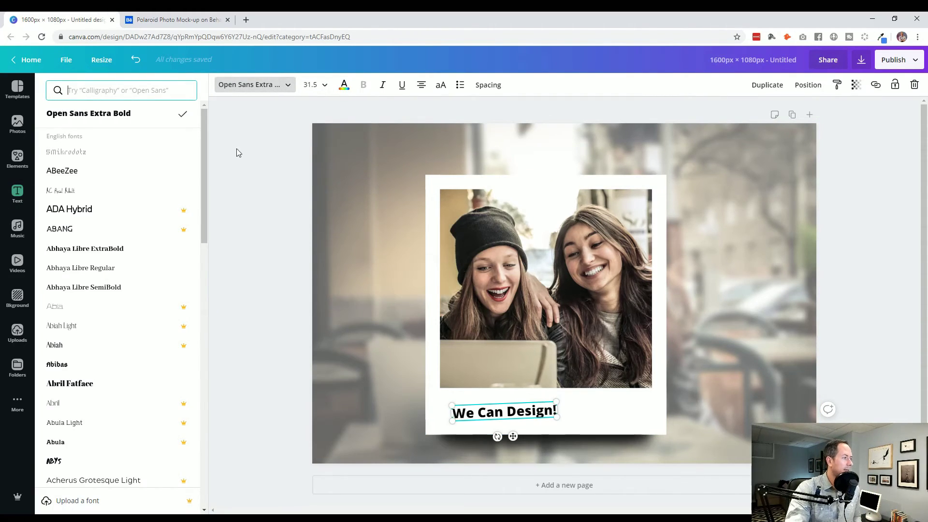
{"action": "scroll", "coordinate": [144, 165], "scroll_direction": "down", "scroll_amount": 4}
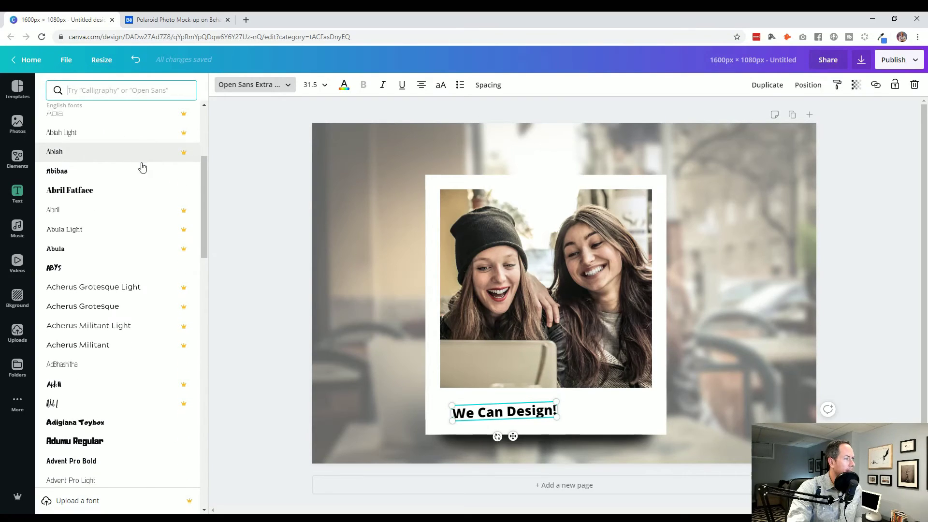
{"action": "left_click", "coordinate": [89, 269]}
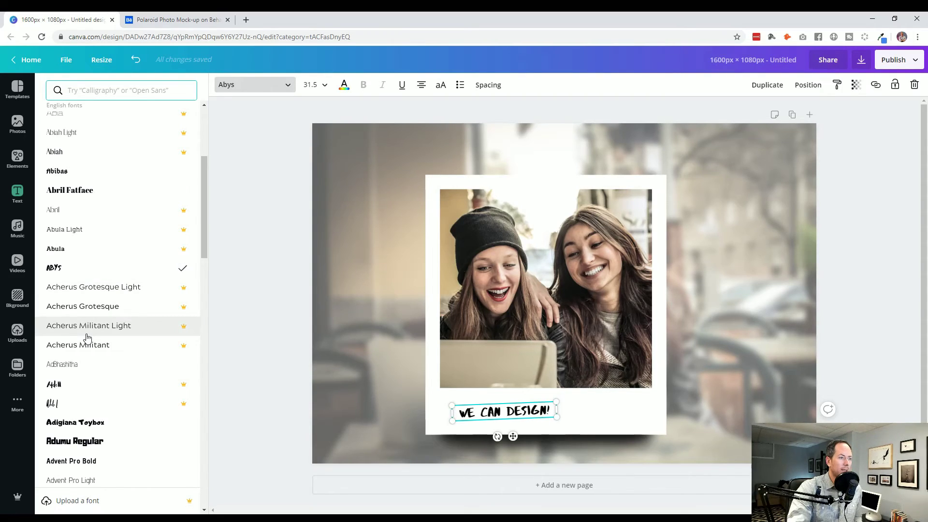
{"action": "left_click", "coordinate": [82, 385]}
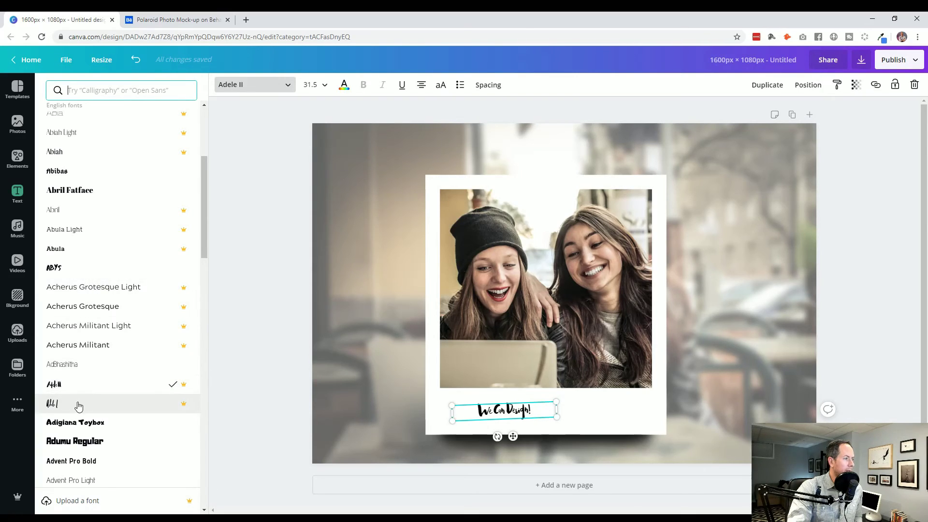
{"action": "left_click", "coordinate": [82, 271]}
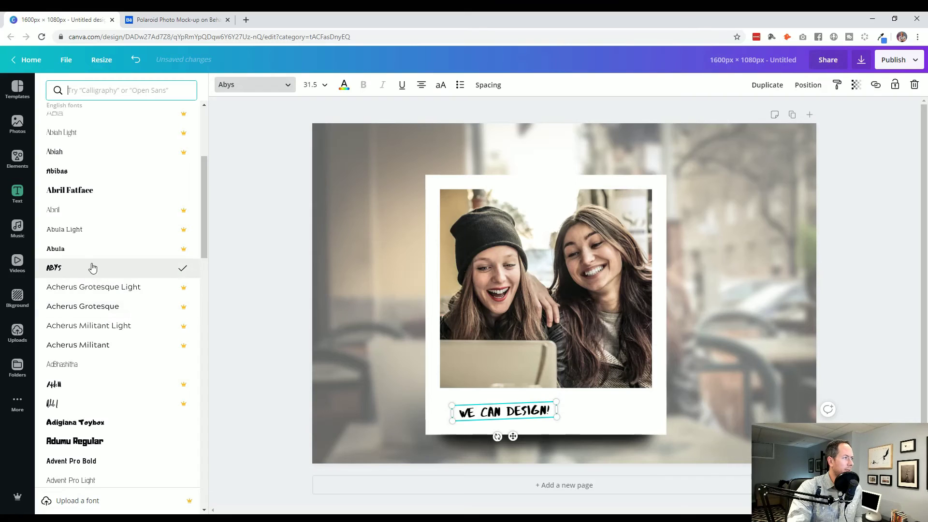
Step: Look further down the font list and set the caption in Amatic SC
{"action": "scroll", "coordinate": [111, 334], "scroll_direction": "down", "scroll_amount": 4}
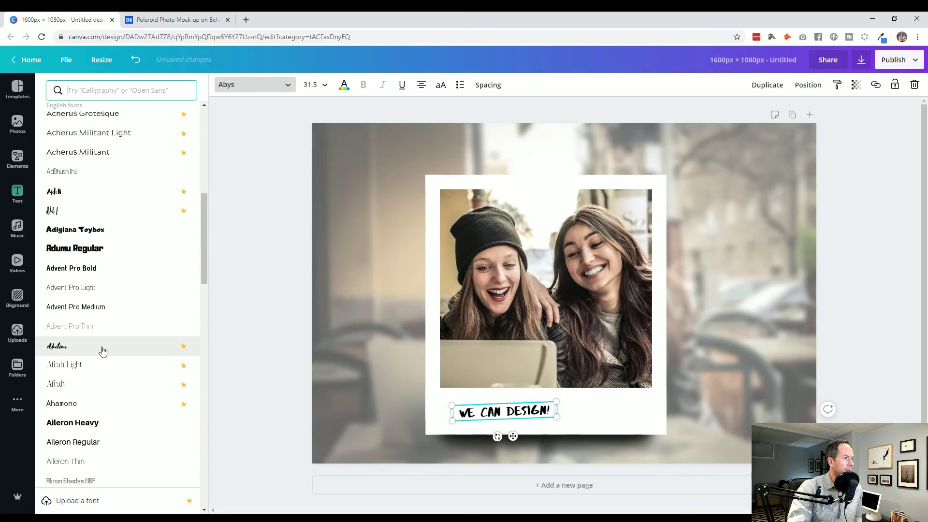
{"action": "scroll", "coordinate": [103, 347], "scroll_direction": "down", "scroll_amount": 7}
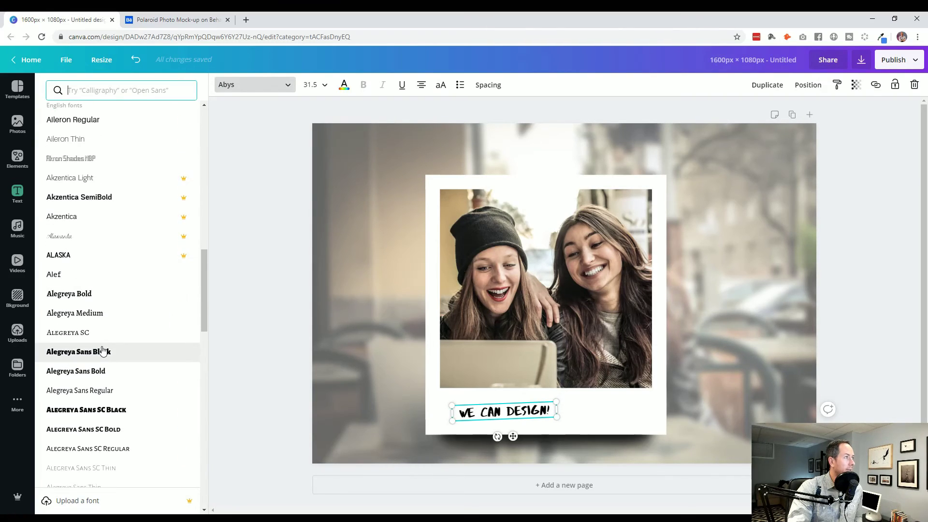
{"action": "scroll", "coordinate": [104, 350], "scroll_direction": "down", "scroll_amount": 8}
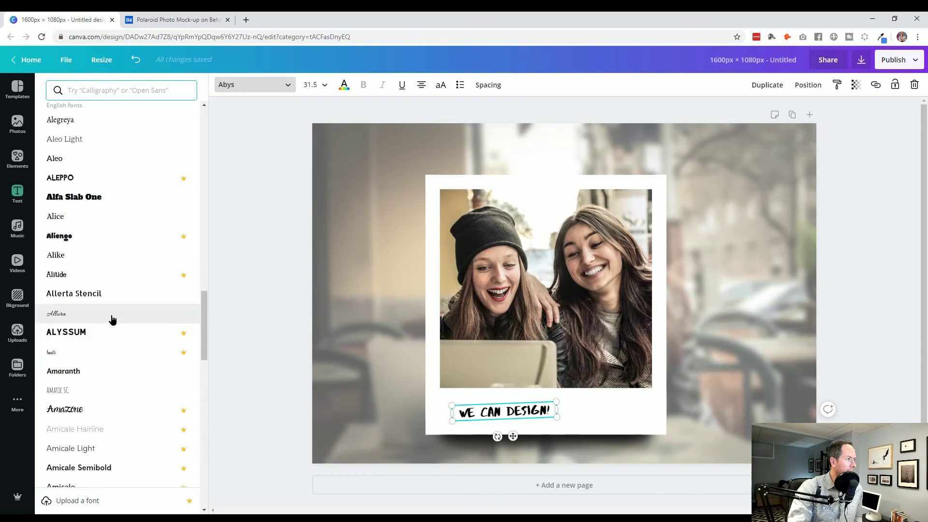
{"action": "left_click", "coordinate": [112, 317]}
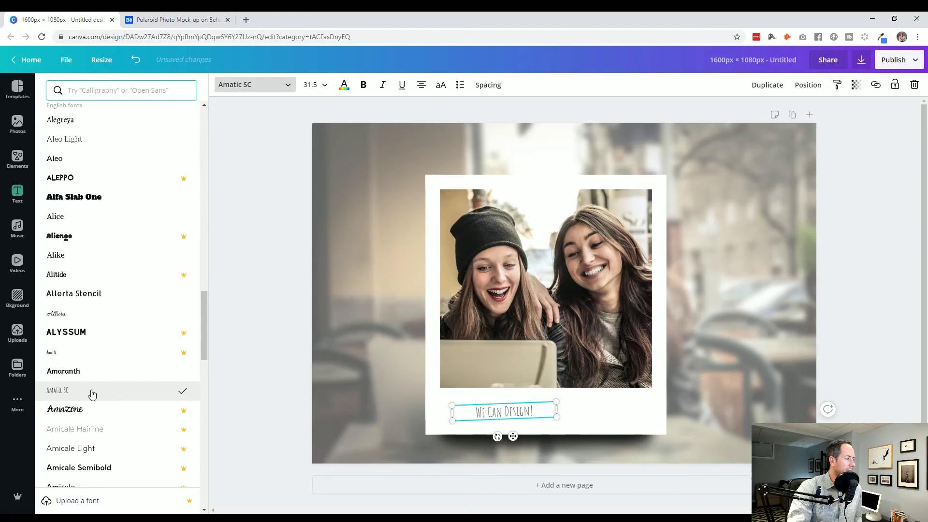
{"action": "scroll", "coordinate": [92, 394], "scroll_direction": "down", "scroll_amount": 5}
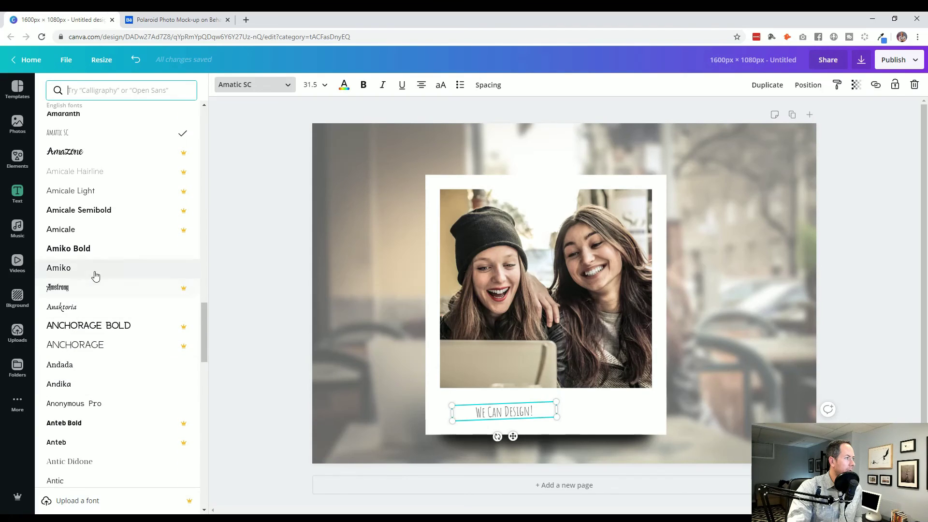
{"action": "scroll", "coordinate": [92, 309], "scroll_direction": "down", "scroll_amount": 2}
{"action": "scroll", "coordinate": [91, 338], "scroll_direction": "up", "scroll_amount": 15}
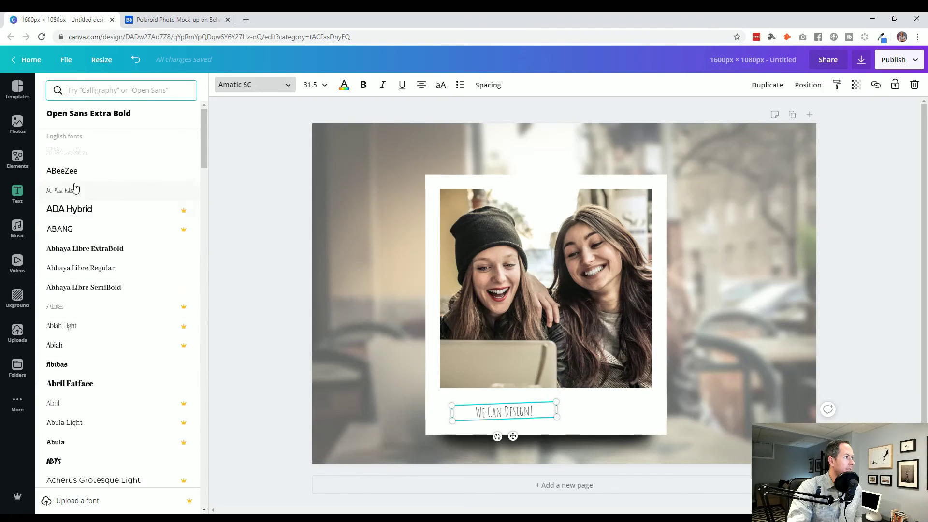
Step: Set 'We Can Design!' in Abys at size 42.2, centred in the Polaroid's bottom margin
{"action": "left_click", "coordinate": [72, 462]}
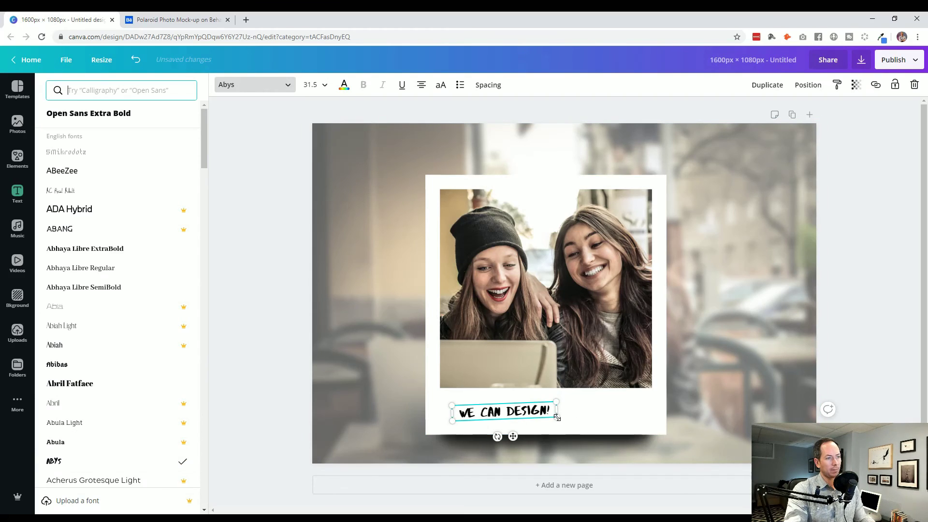
{"action": "left_click_drag", "start_coordinate": [556, 417], "coordinate": [593, 427]}
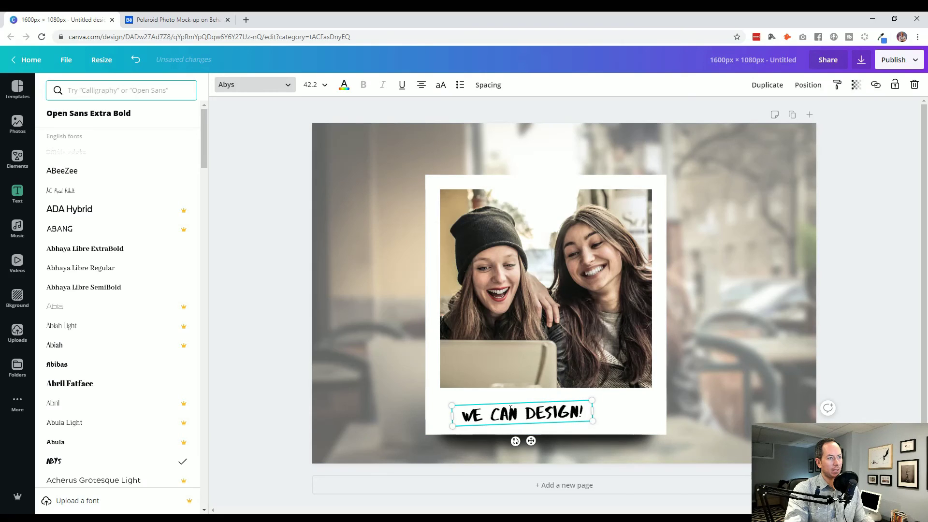
{"action": "left_click_drag", "start_coordinate": [509, 403], "coordinate": [527, 401]}
{"action": "left_click", "coordinate": [253, 390]}
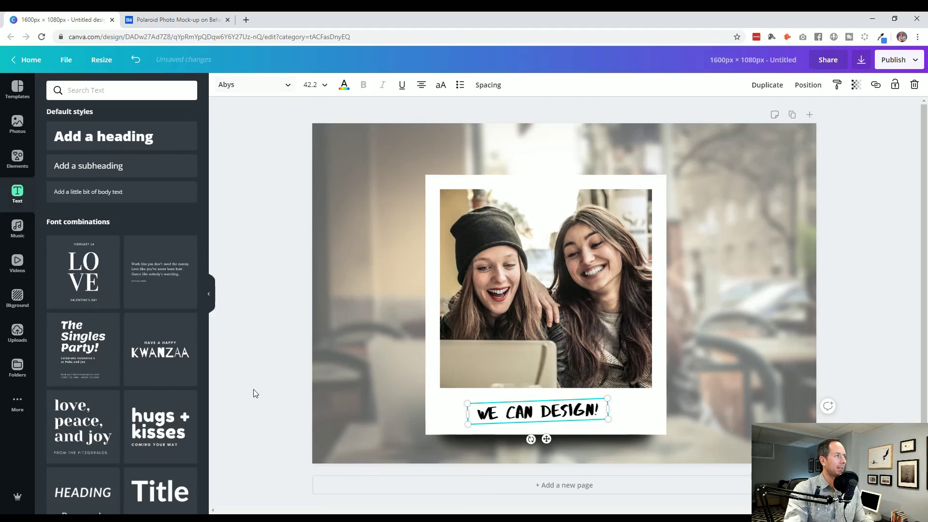
{"action": "left_click", "coordinate": [283, 370]}
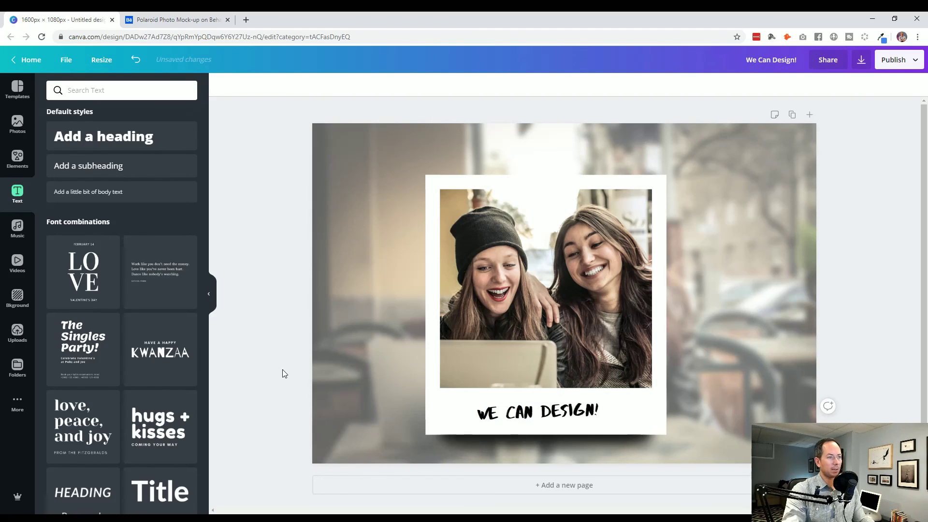